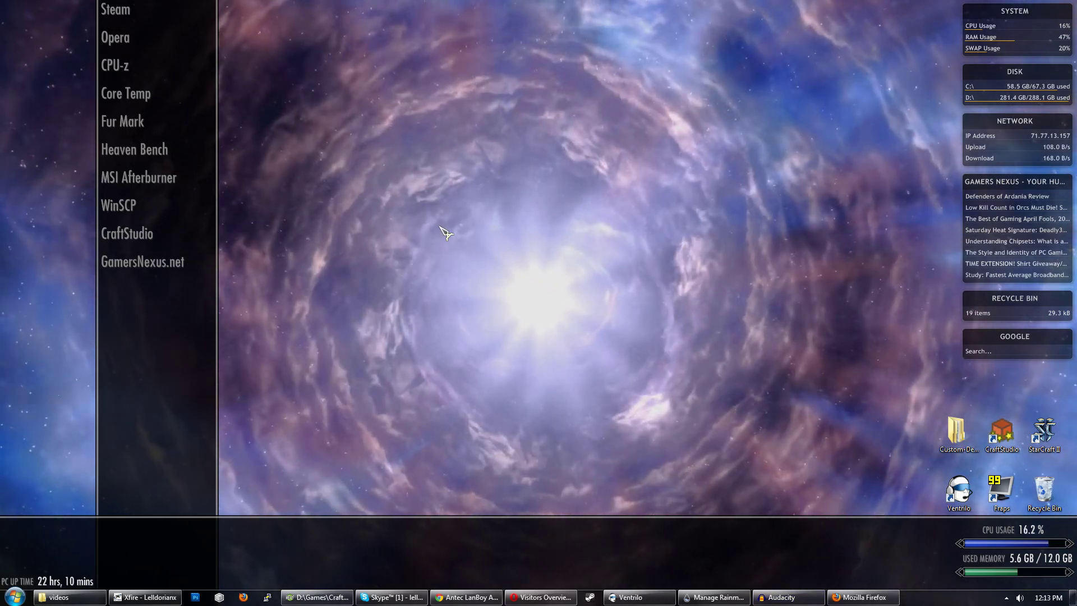
# - Try the launcher skin's options menu and launch MSI Afterburner from the launcher list
pyautogui.moveTo(400, 145); pyautogui.dragTo(750, 387)
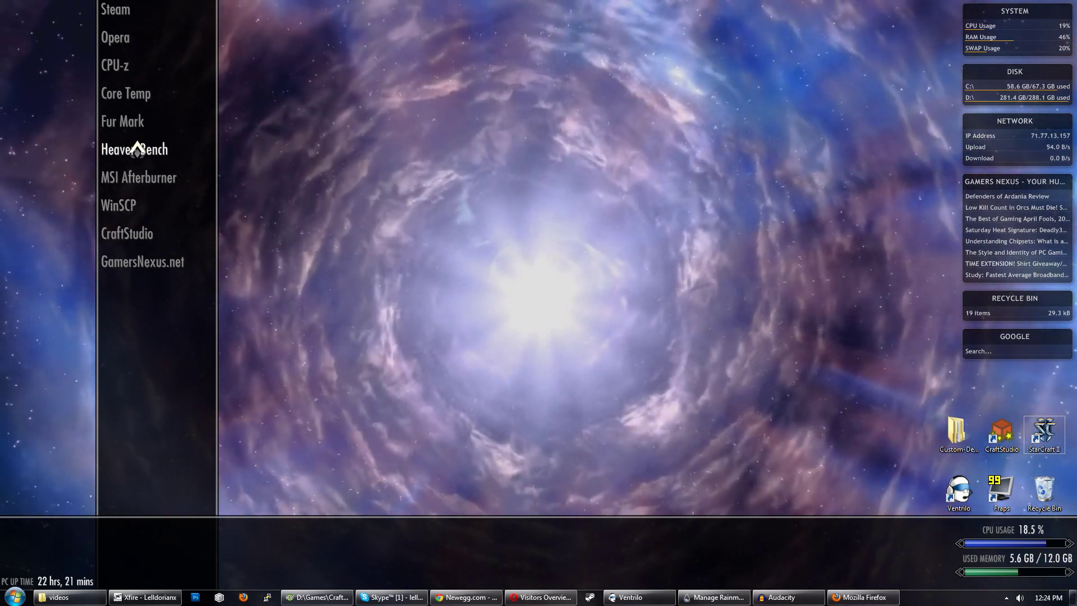
pyautogui.rightClick(128, 229)
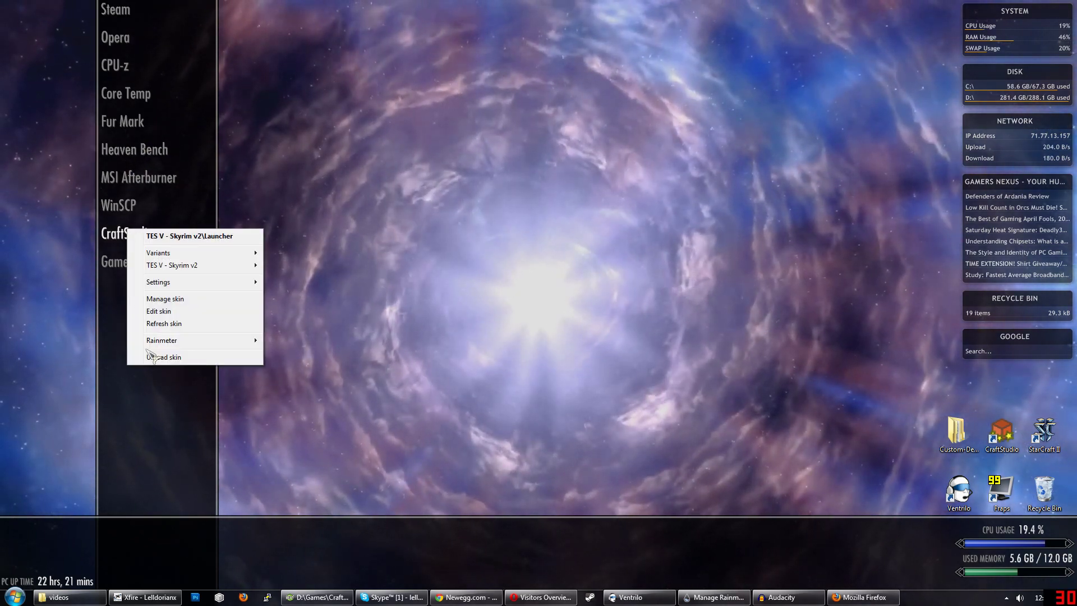
pyautogui.click(169, 383)
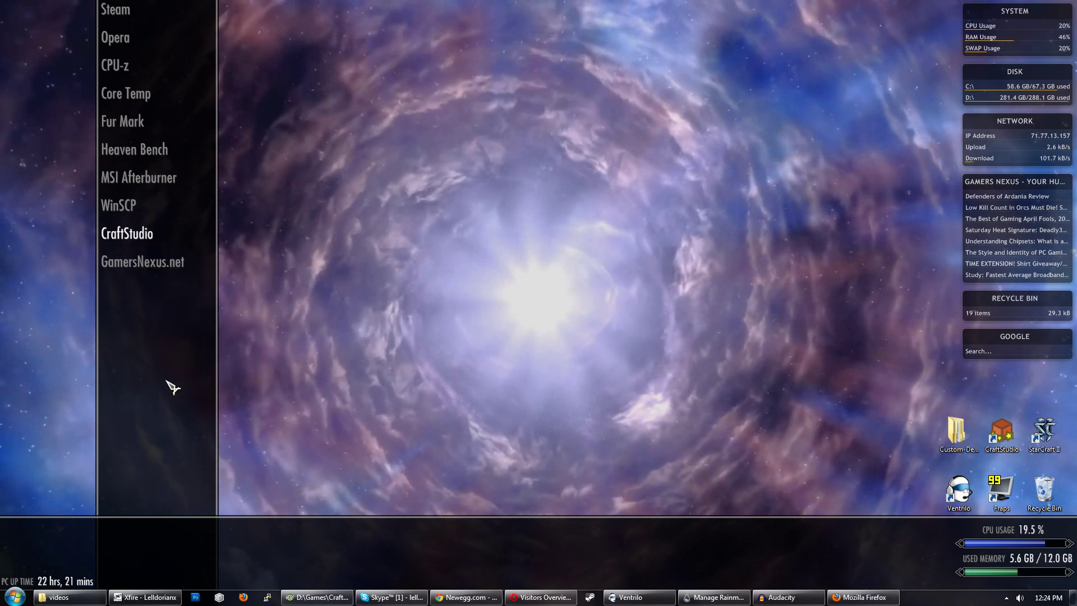
pyautogui.click(113, 187)
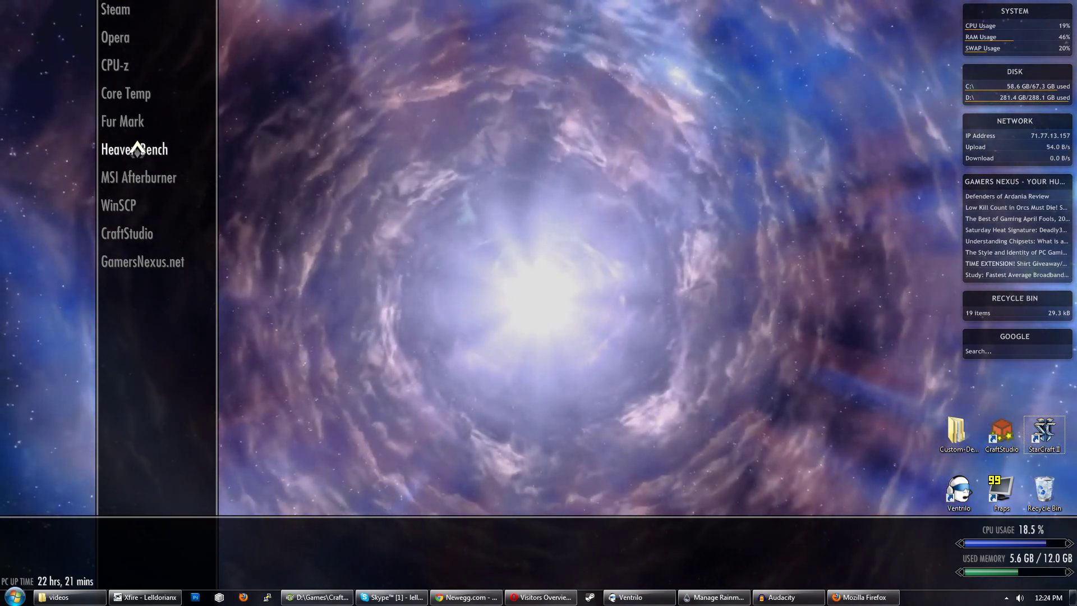
pyautogui.click(127, 234)
pyautogui.rightClick(127, 234)
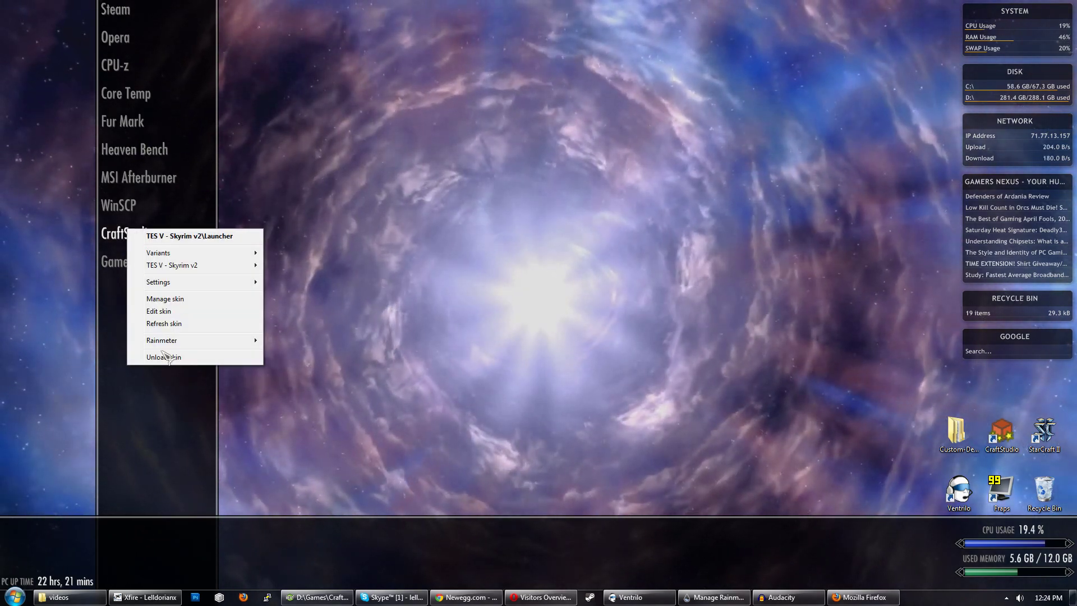
pyautogui.click(171, 387)
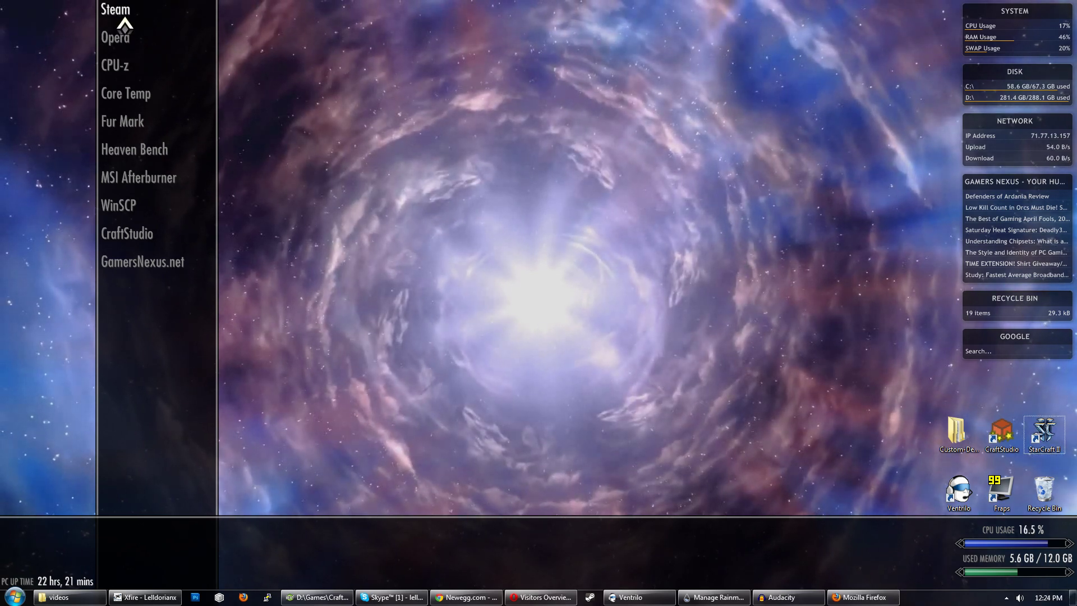
pyautogui.click(113, 188)
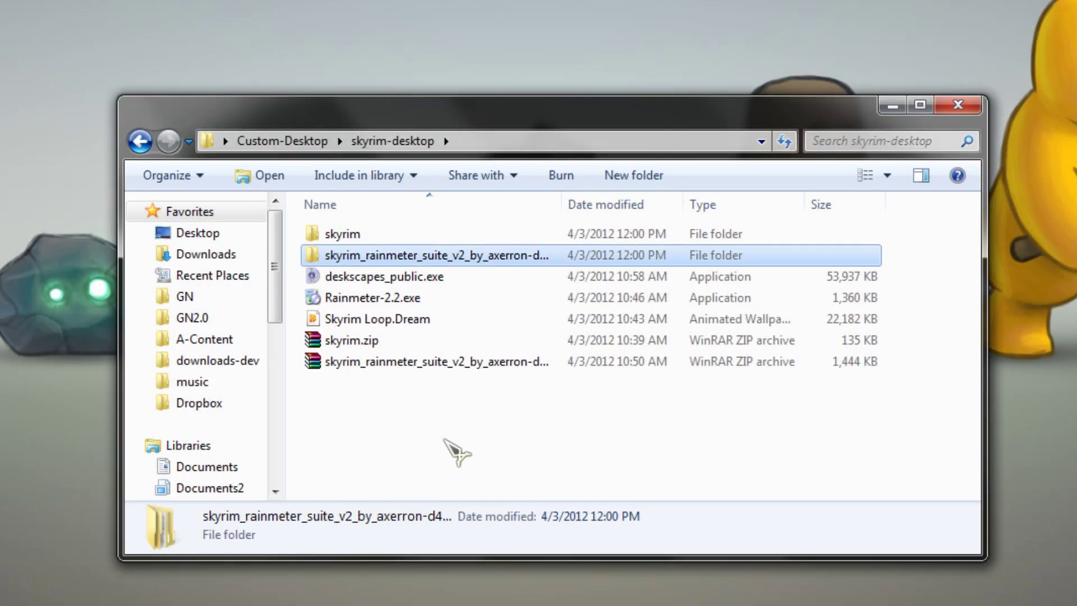
# - Run Rainmeter-2.2.exe, cancel setup at the language prompt, and bring up Manage Rainmeter
pyautogui.moveTo(447, 441); pyautogui.dragTo(410, 204)
pyautogui.click(456, 433)
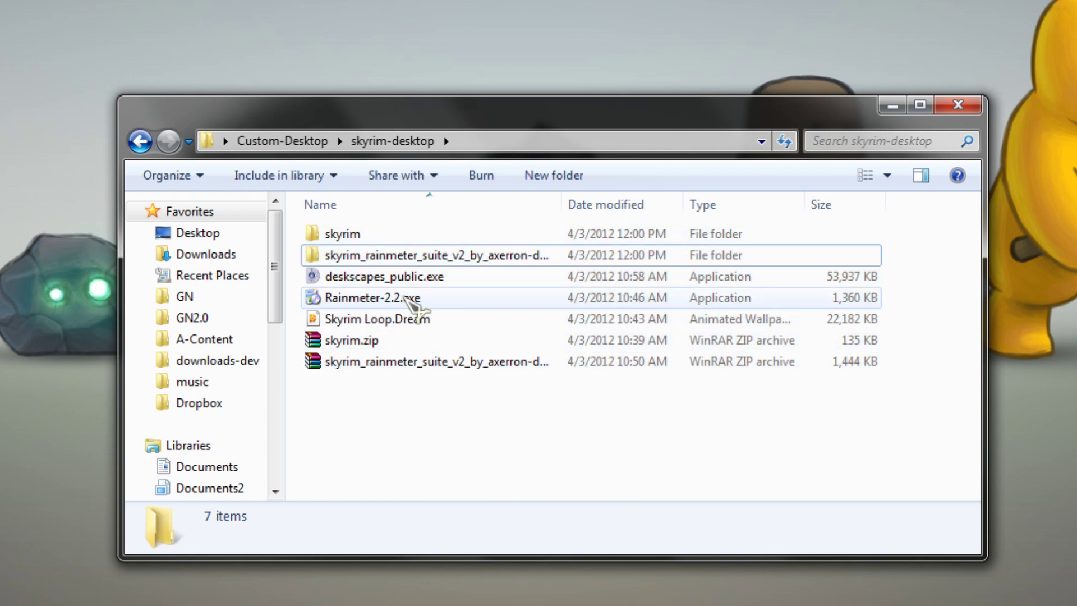
pyautogui.click(415, 298)
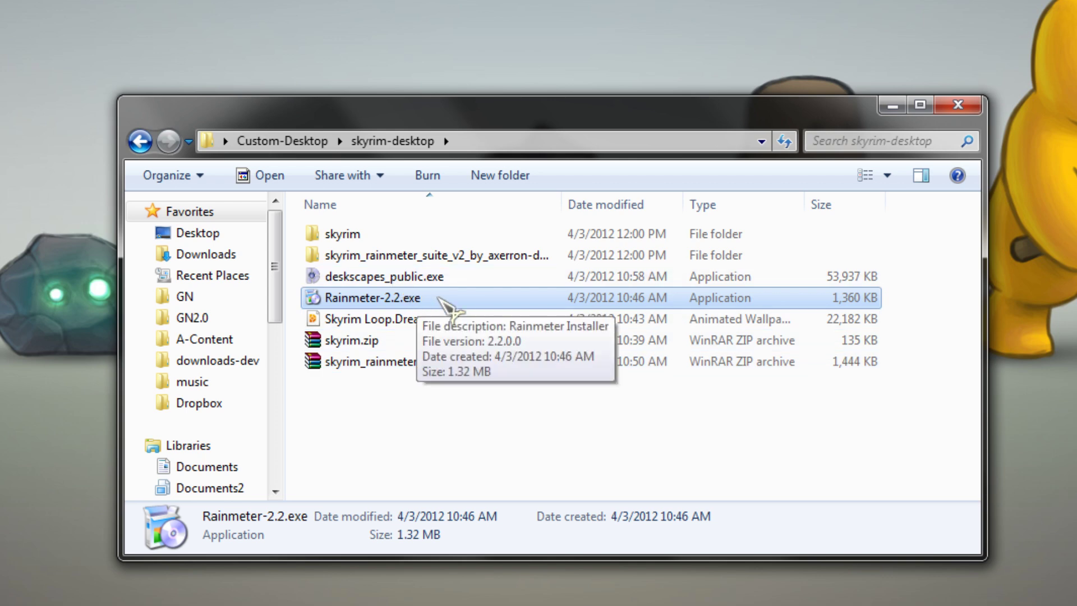
pyautogui.doubleClick(443, 300)
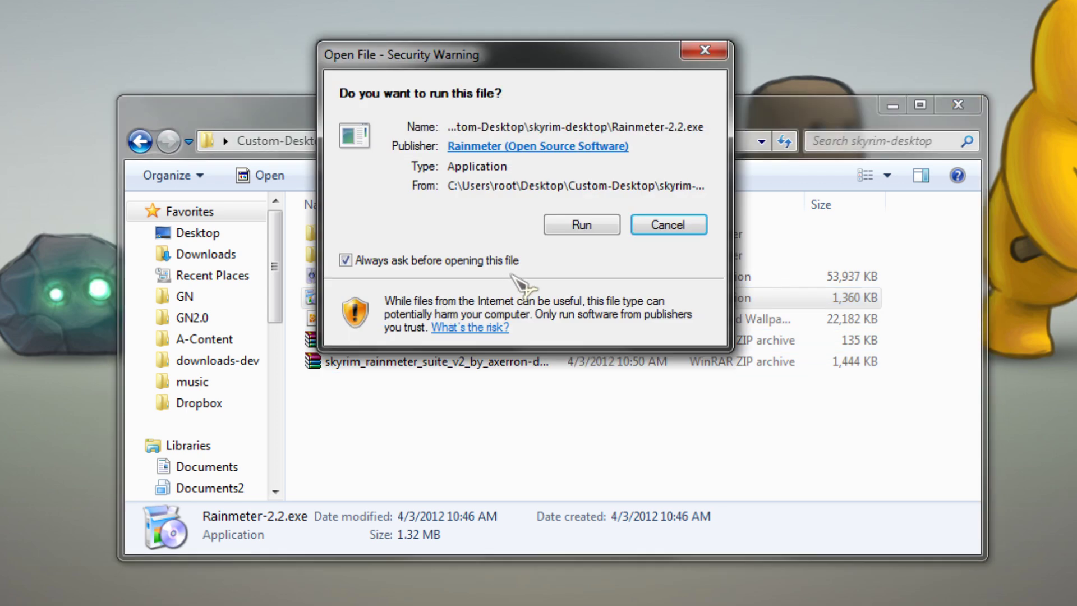
pyautogui.click(583, 230)
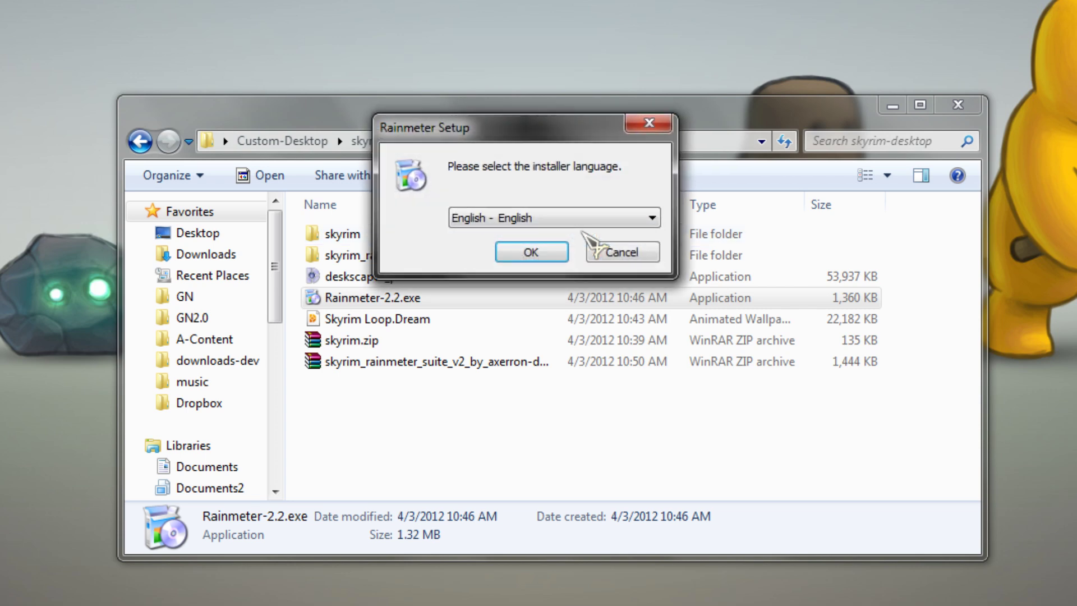
pyautogui.click(617, 253)
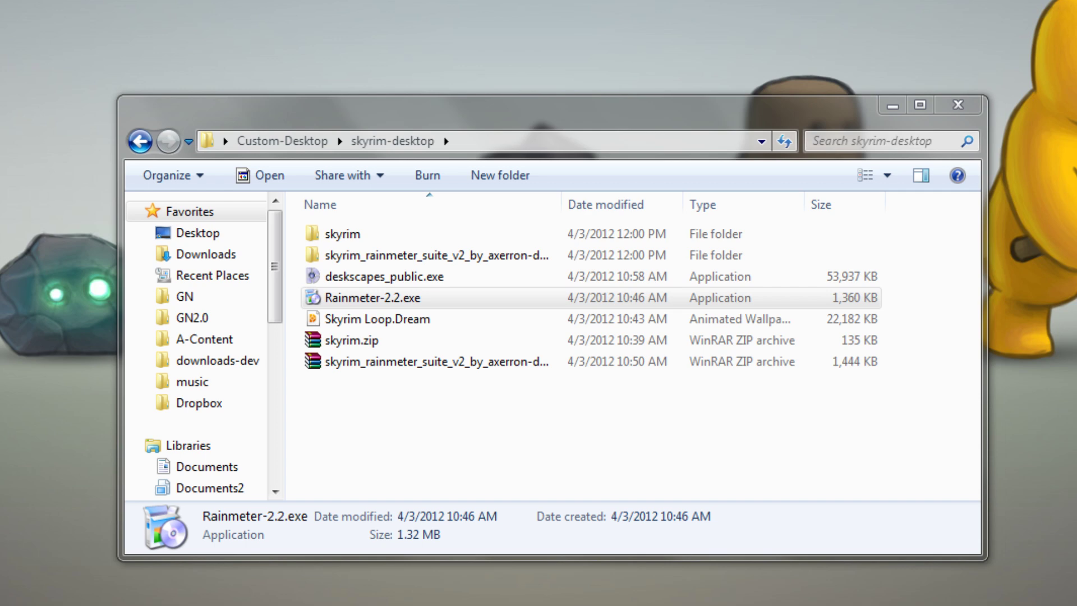
pyautogui.click(955, 282)
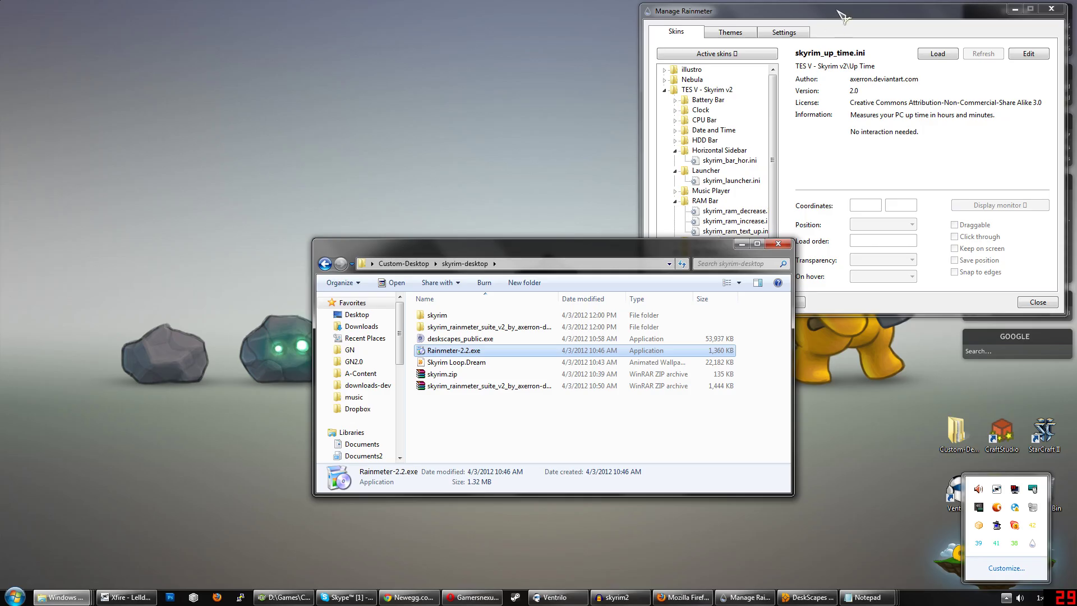
# - Reposition the Manage Rainmeter window and collapse its TES V - Skyrim v2 skin folder
pyautogui.moveTo(843, 17); pyautogui.dragTo(483, 213)
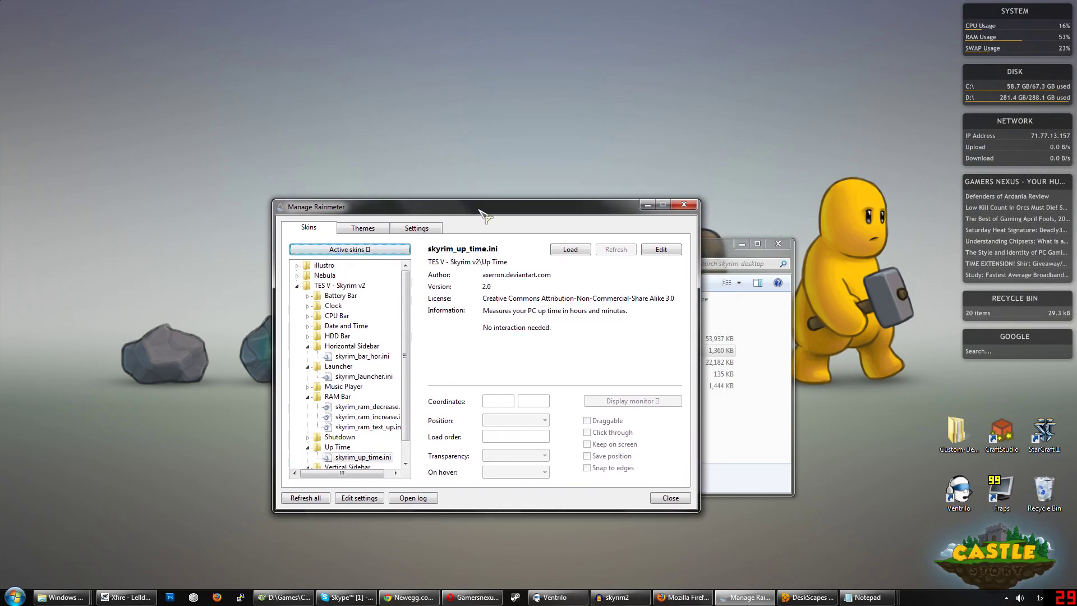
pyautogui.click(741, 243)
pyautogui.moveTo(543, 210); pyautogui.dragTo(593, 174)
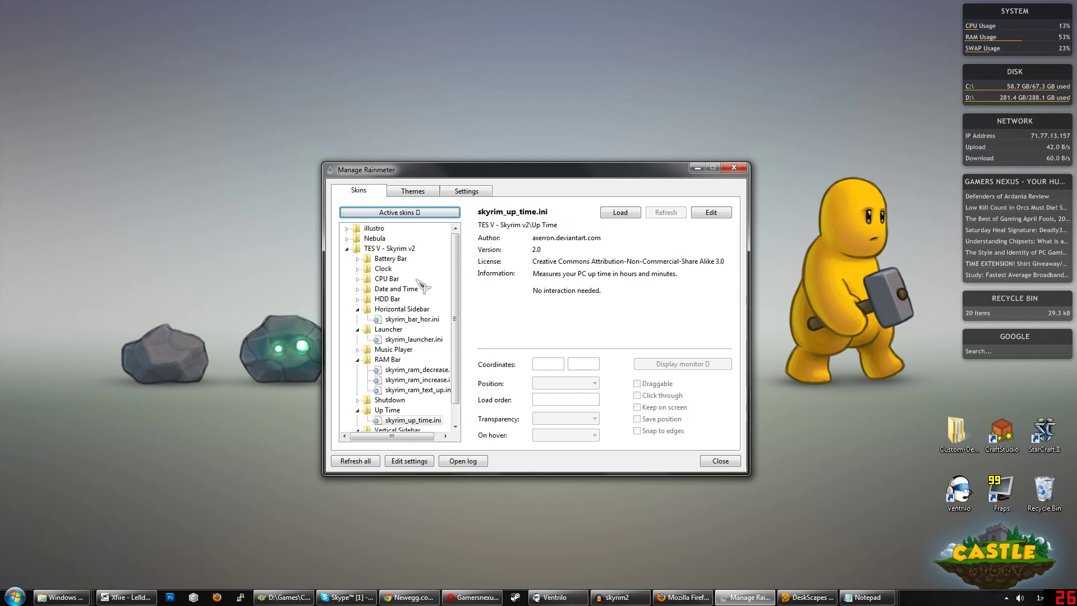
pyautogui.click(346, 249)
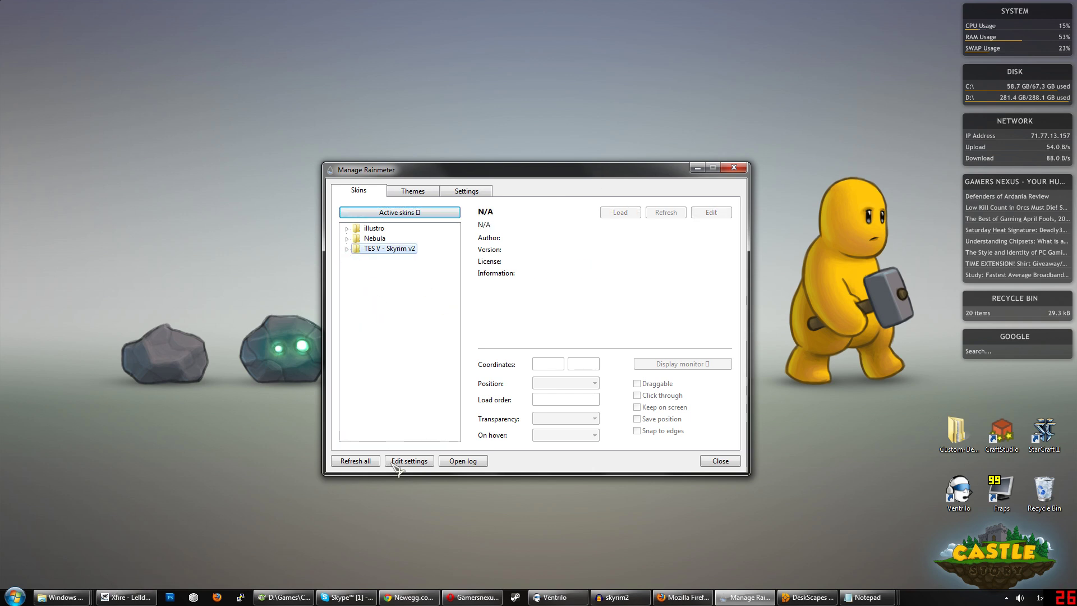
# - Open the TES V - Skyrim v2 .rmskin package from the Skyrim Rainmeter suite folder and install it
pyautogui.moveTo(62, 596)
pyautogui.click(297, 547)
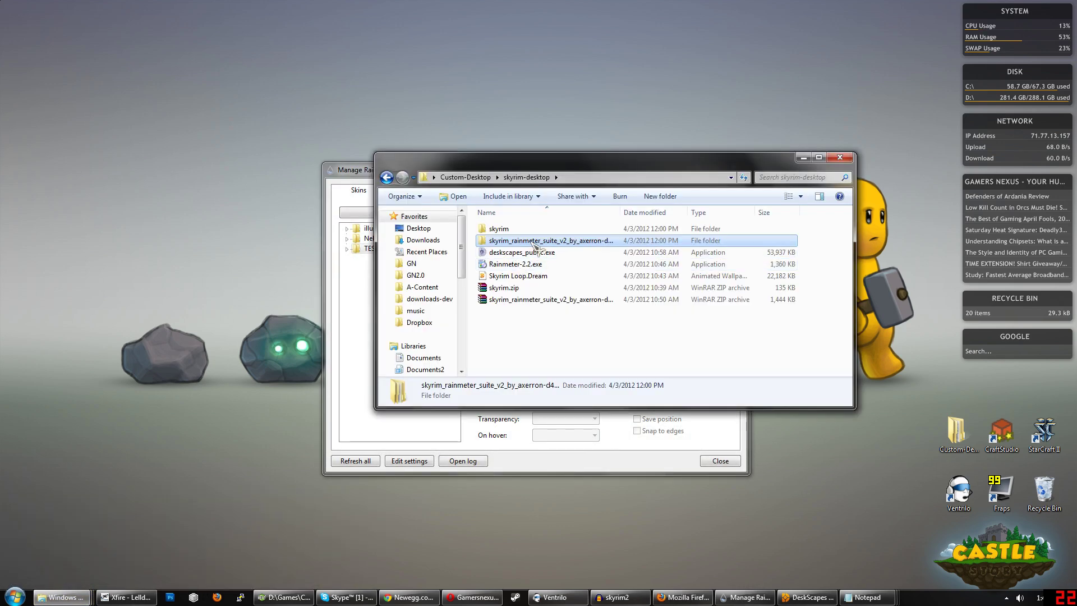
pyautogui.doubleClick(534, 243)
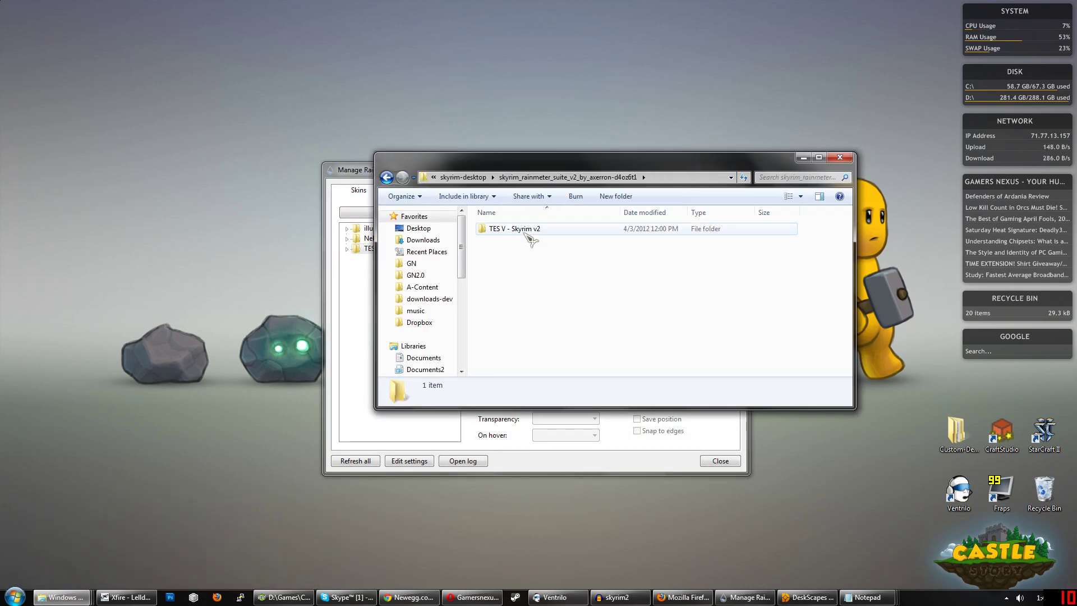
pyautogui.doubleClick(528, 239)
pyautogui.doubleClick(553, 252)
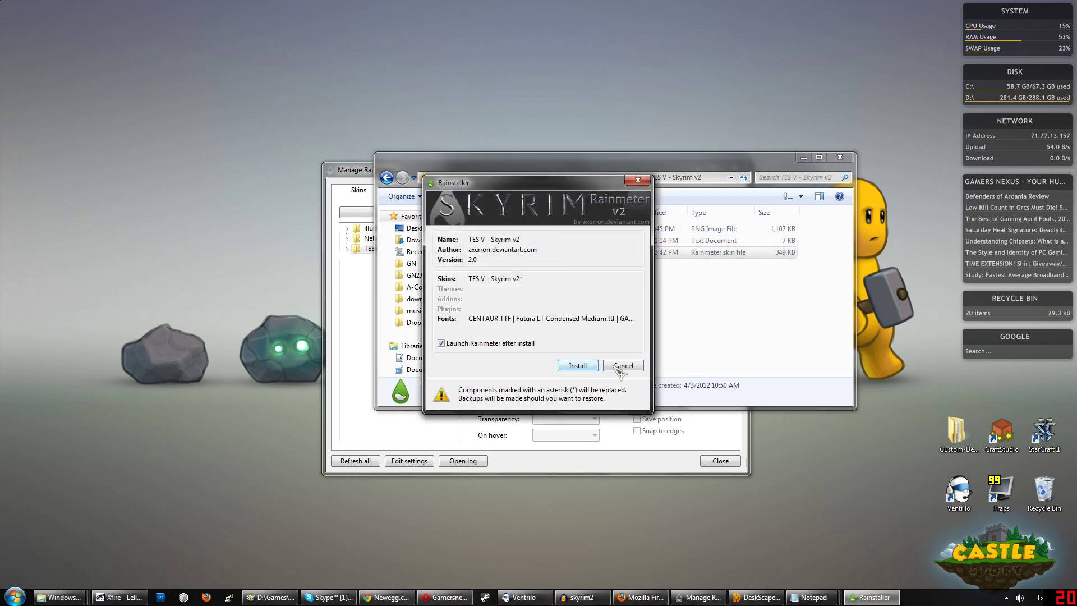
pyautogui.click(596, 365)
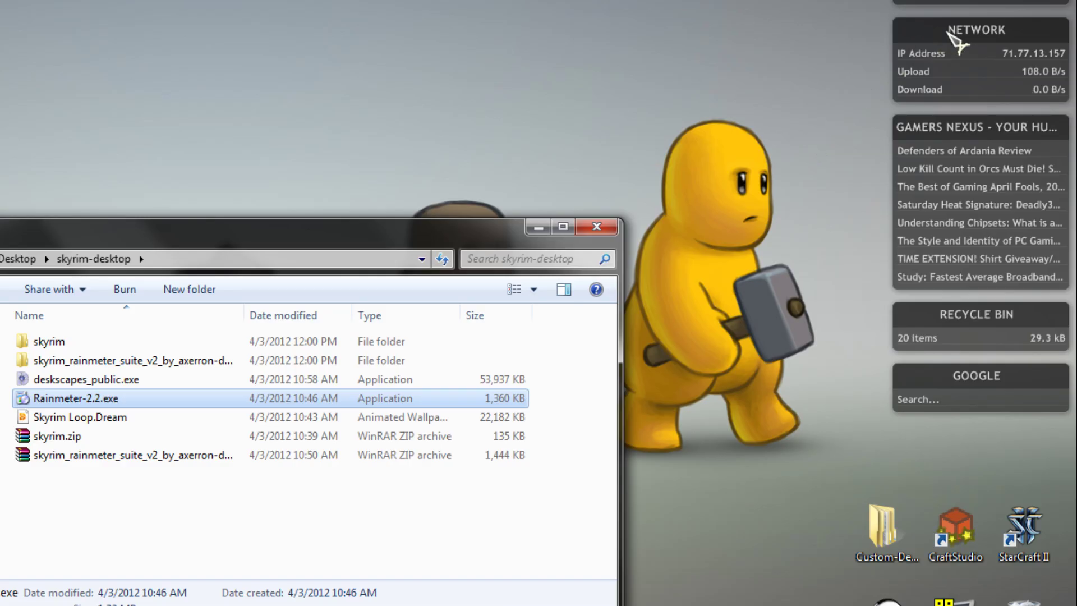
# - Load the TES V - Skyrim v2 launcher skin and the Vertical Sidebar skin
pyautogui.rightClick(1001, 120)
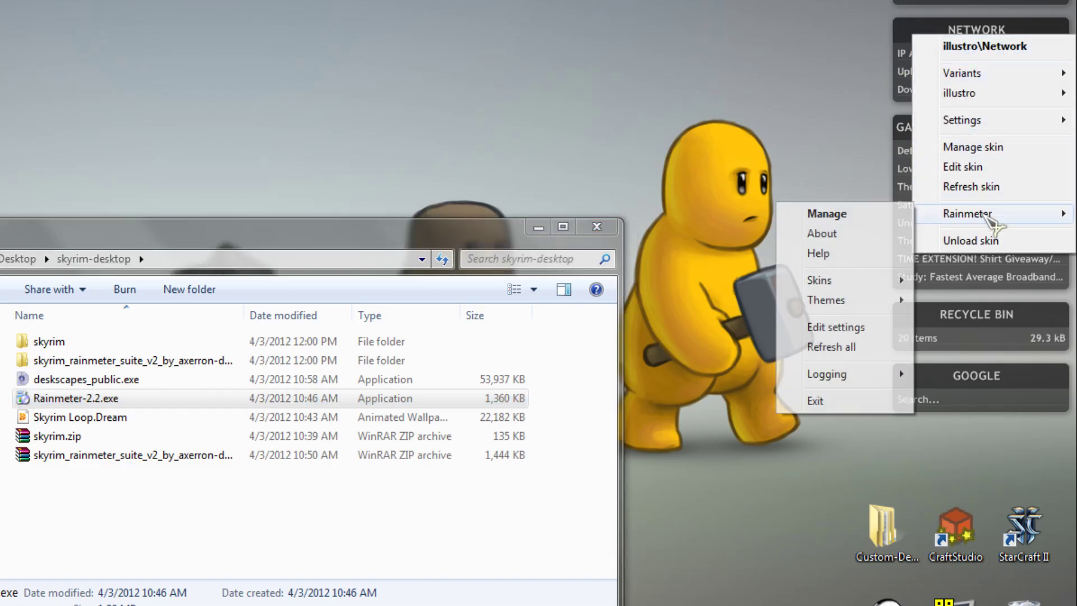
pyautogui.moveTo(987, 217)
pyautogui.moveTo(835, 286)
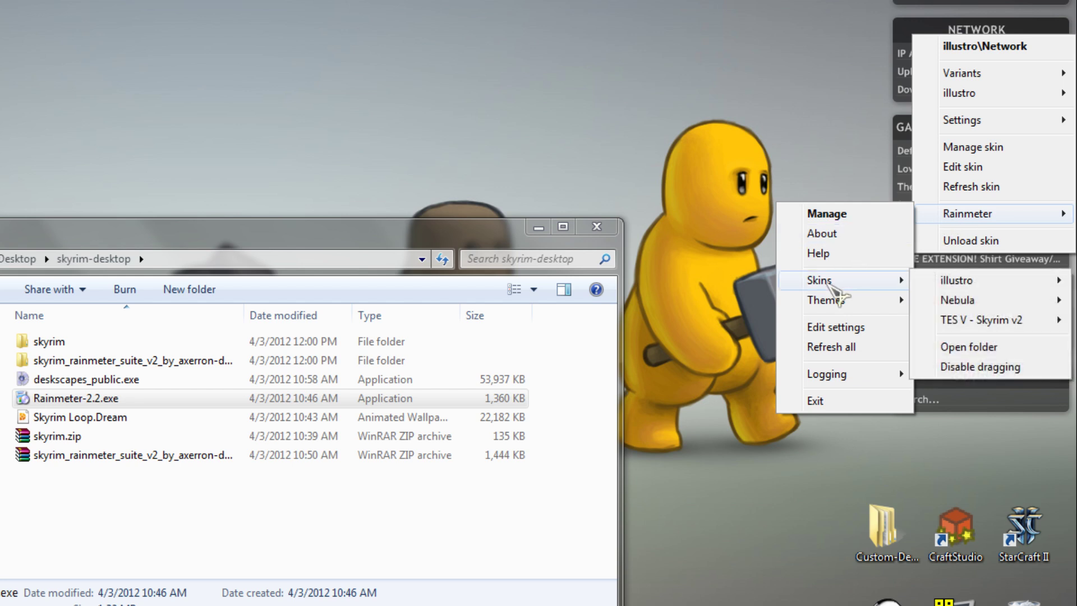
pyautogui.moveTo(976, 325)
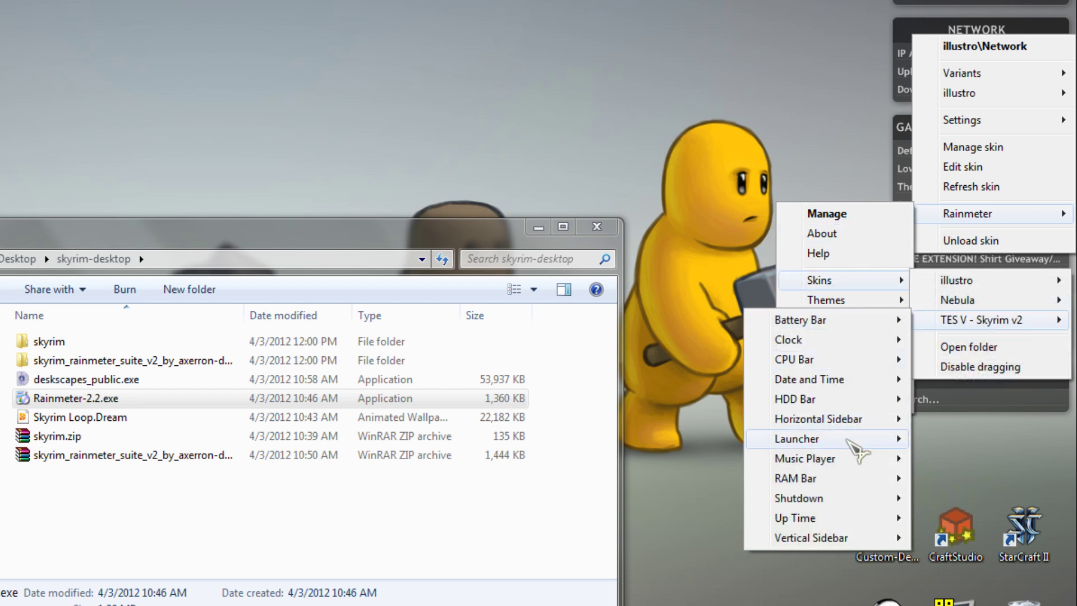
pyautogui.moveTo(850, 443)
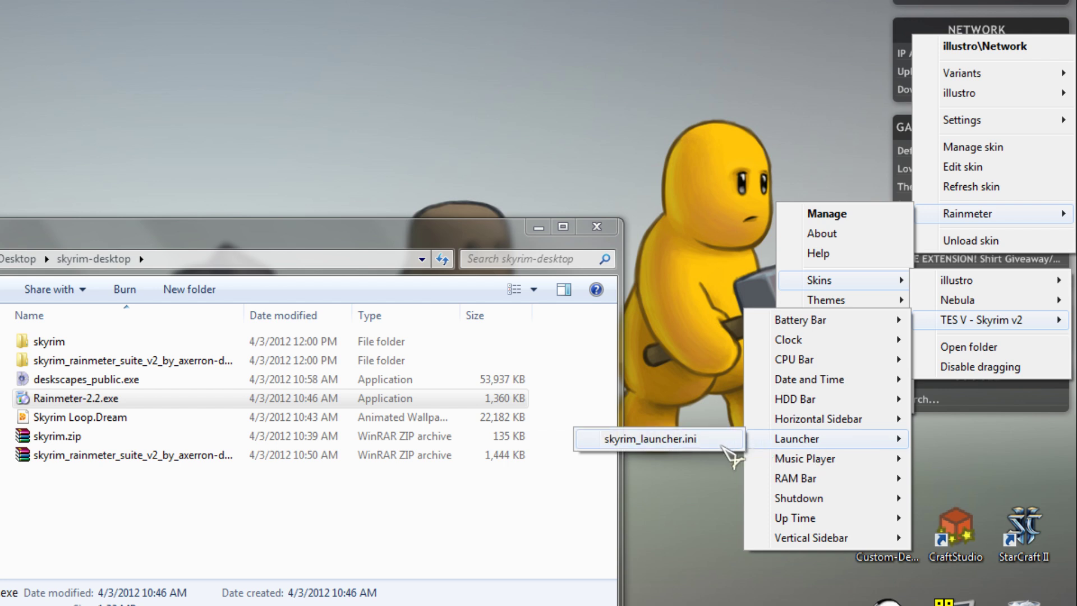
pyautogui.click(723, 444)
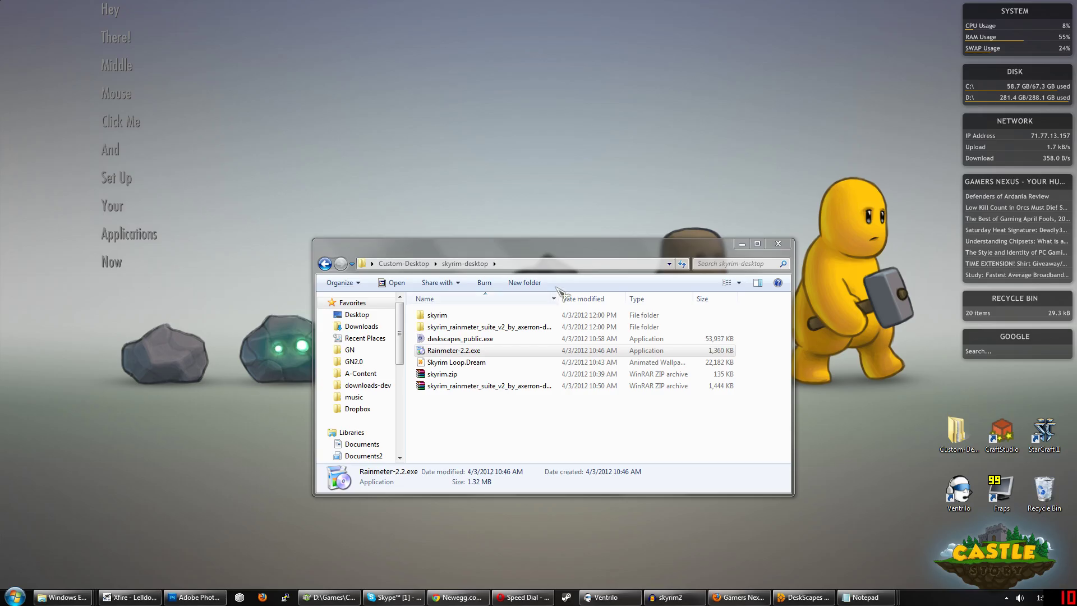
pyautogui.rightClick(1005, 187)
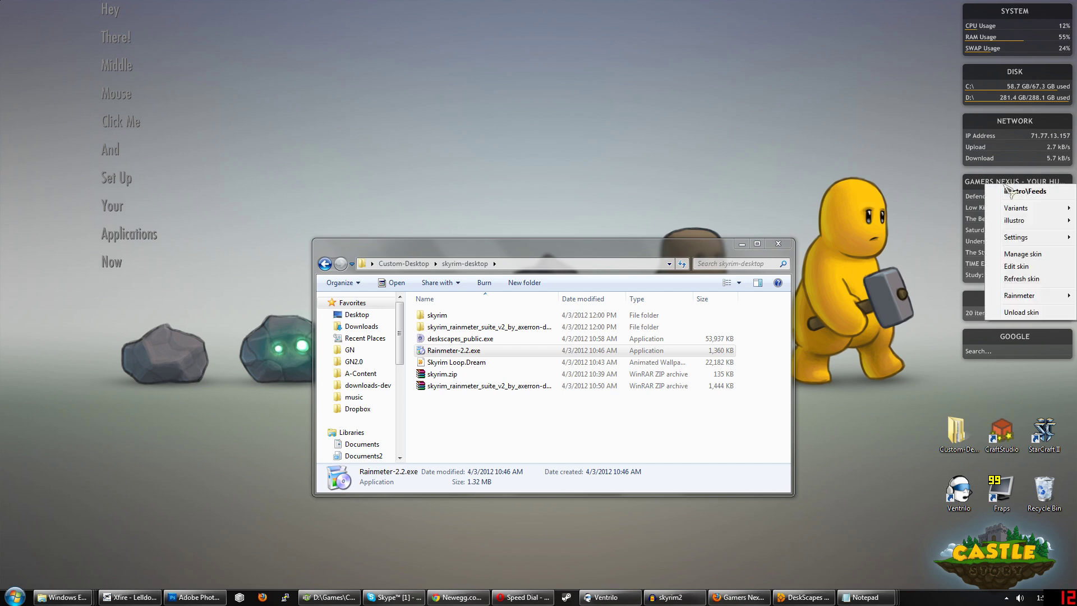
pyautogui.moveTo(1025, 298)
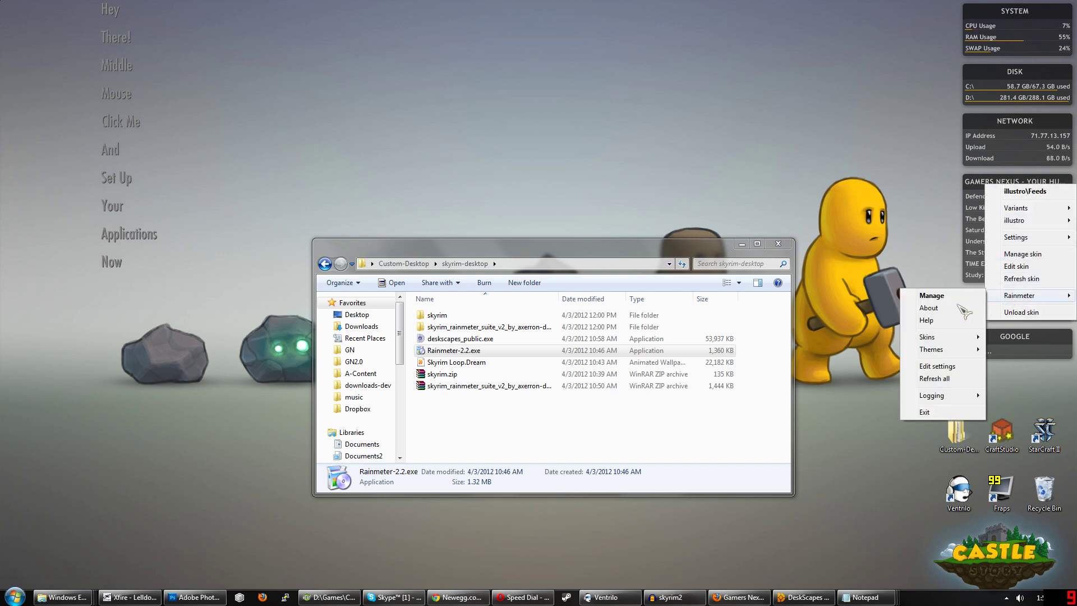
pyautogui.moveTo(936, 339)
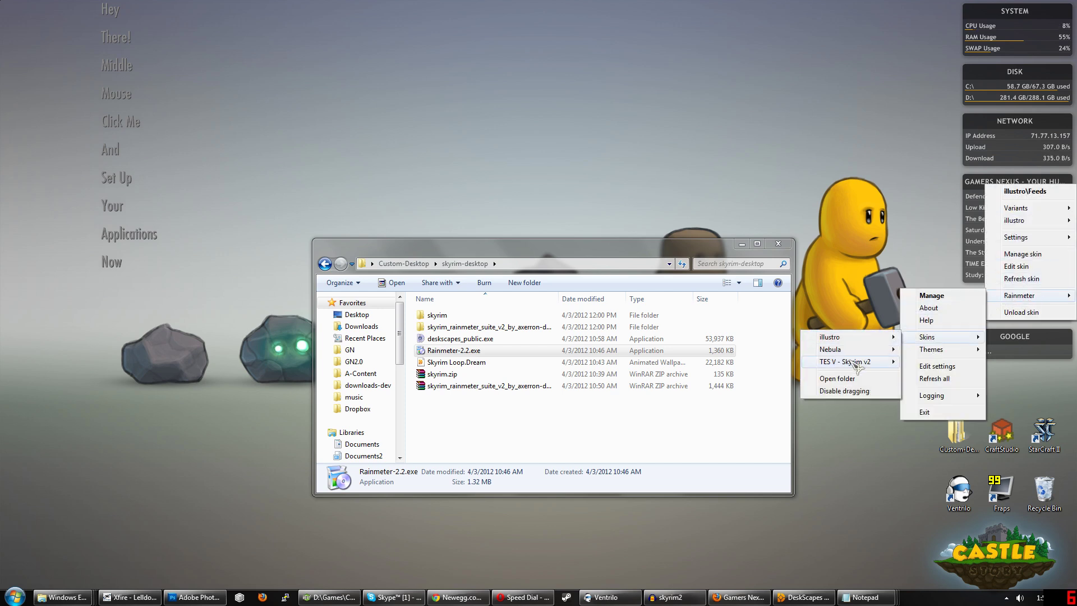
pyautogui.moveTo(856, 365)
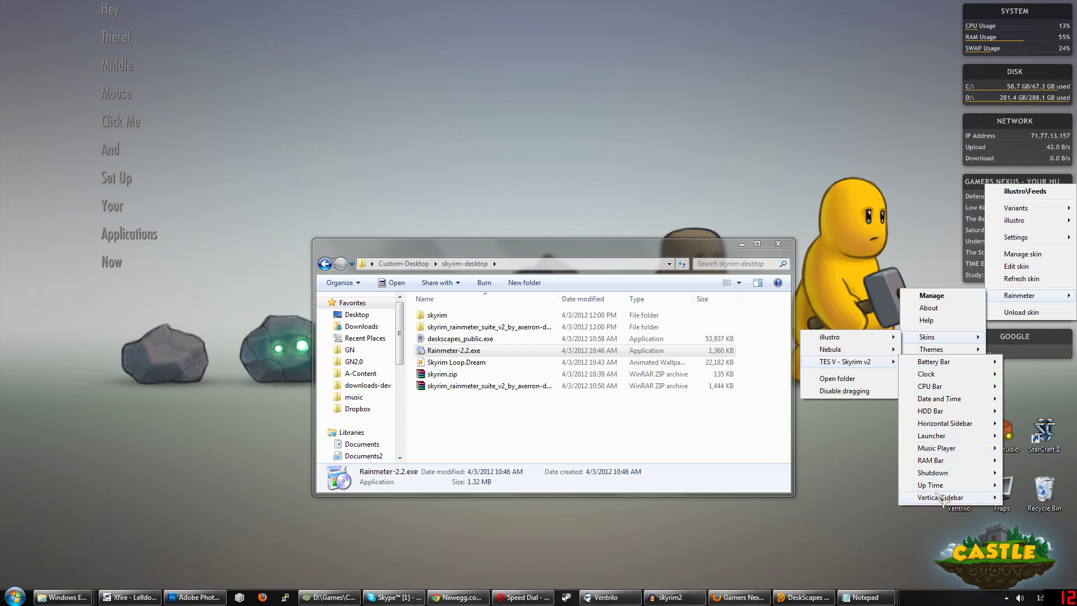
pyautogui.moveTo(936, 498)
pyautogui.click(892, 498)
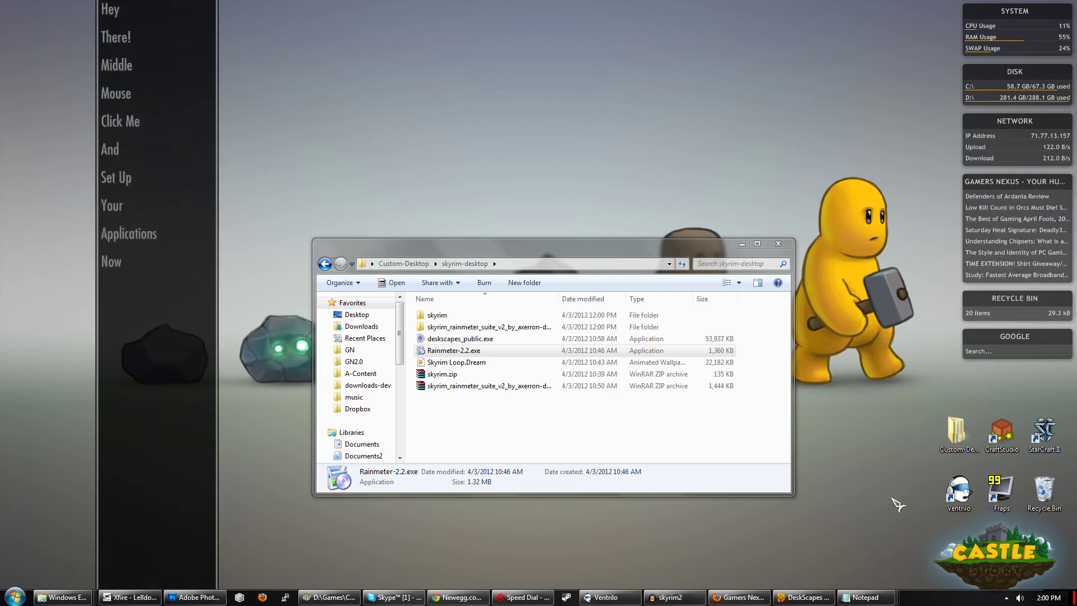
# - Unload the Vertical Sidebar skin skyrim_bar_ver.ini
pyautogui.rightClick(1004, 116)
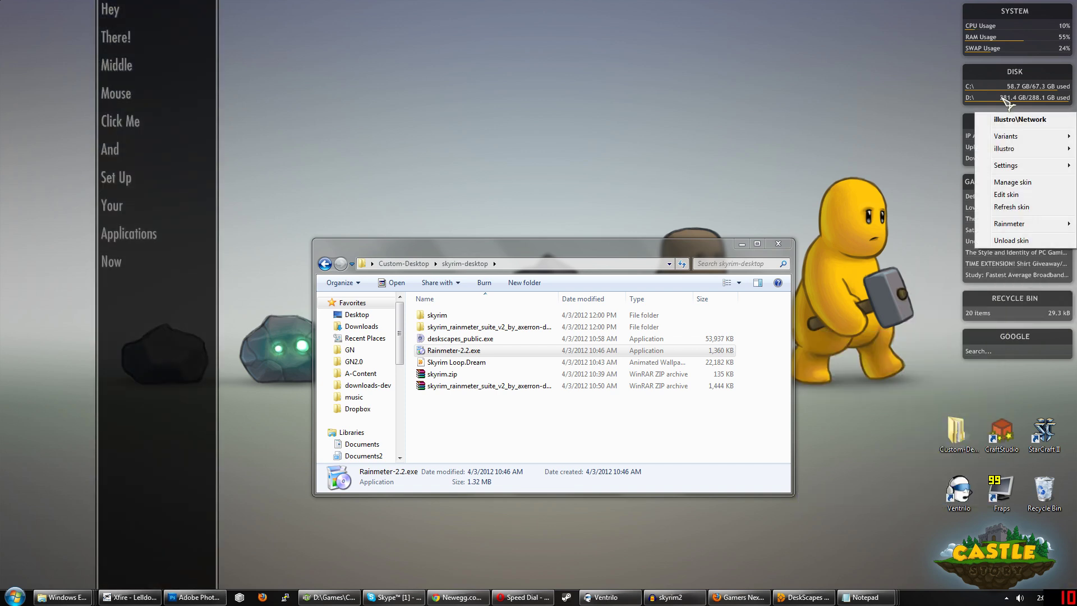
pyautogui.rightClick(1002, 72)
pyautogui.moveTo(1021, 188)
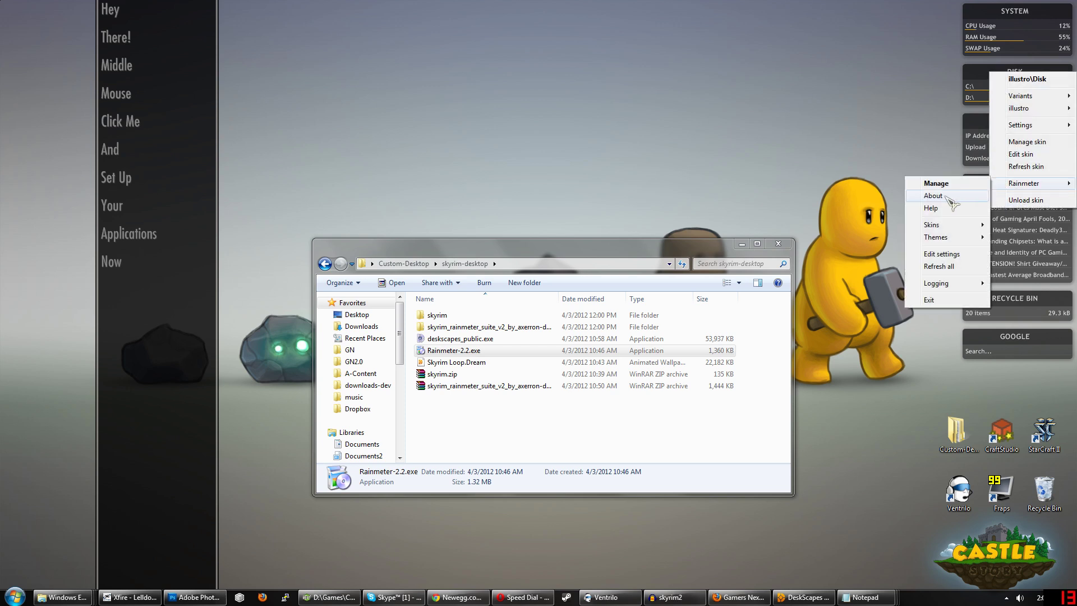
pyautogui.moveTo(939, 229)
pyautogui.moveTo(875, 254)
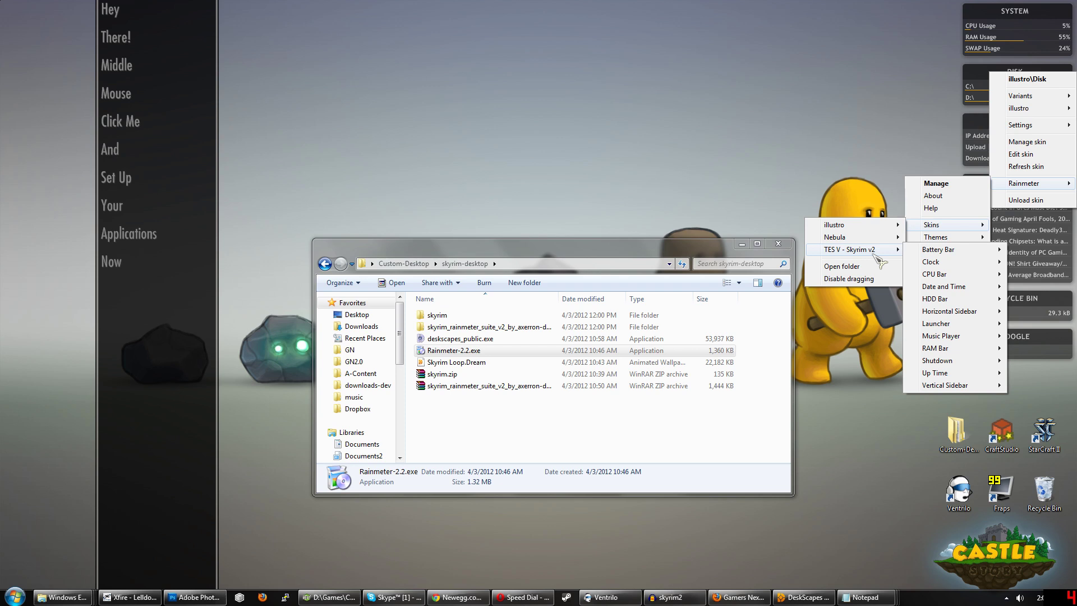
pyautogui.moveTo(950, 388)
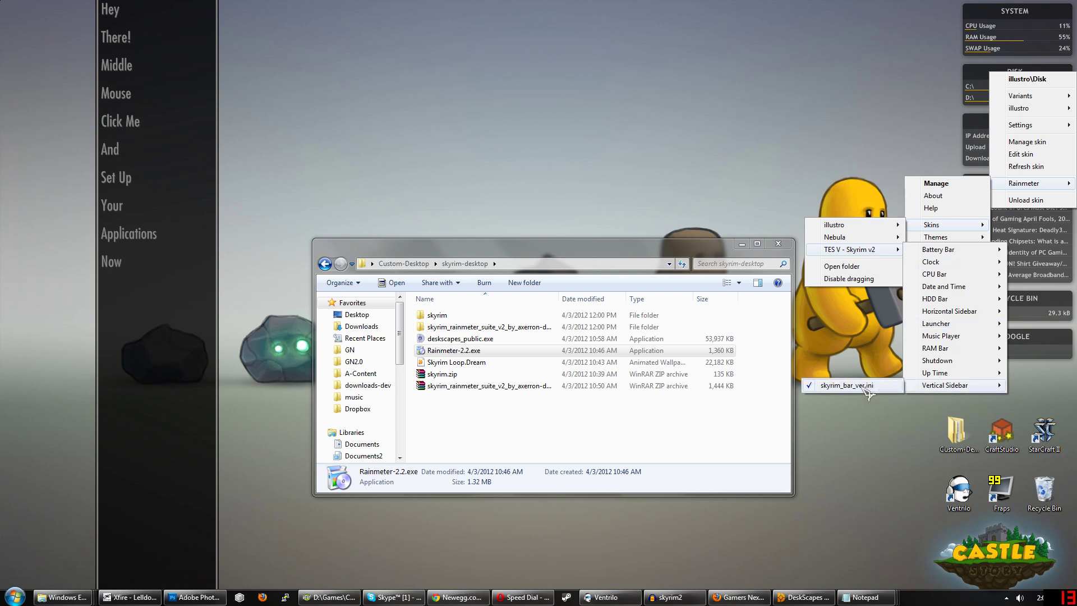
pyautogui.click(847, 386)
# - Load the Skyrim CPU Bar text_up skin and move it to the top centre
pyautogui.rightClick(1004, 129)
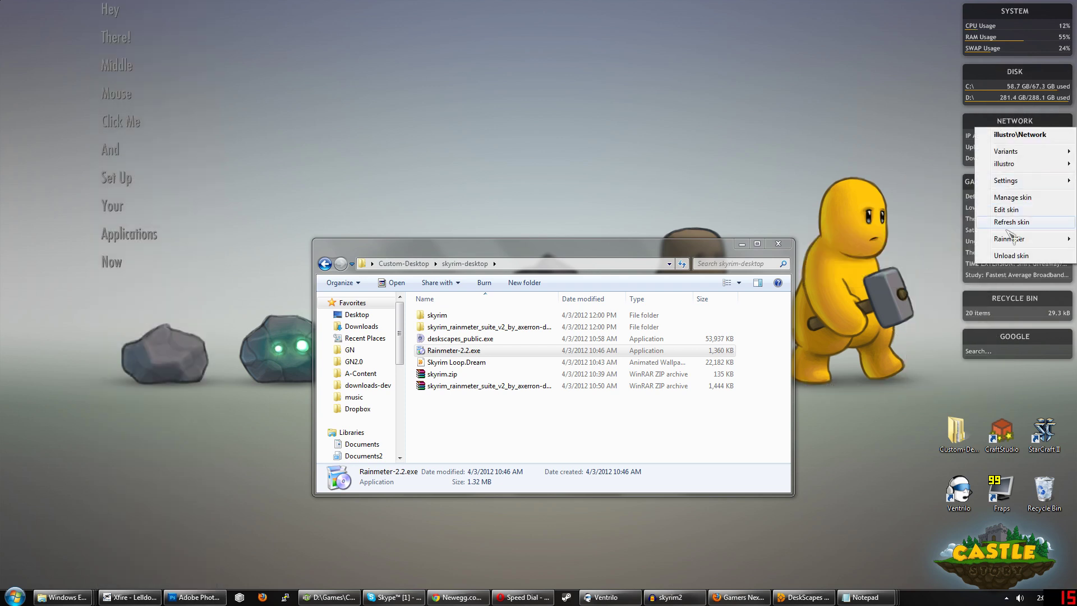
pyautogui.moveTo(1018, 240)
pyautogui.moveTo(926, 283)
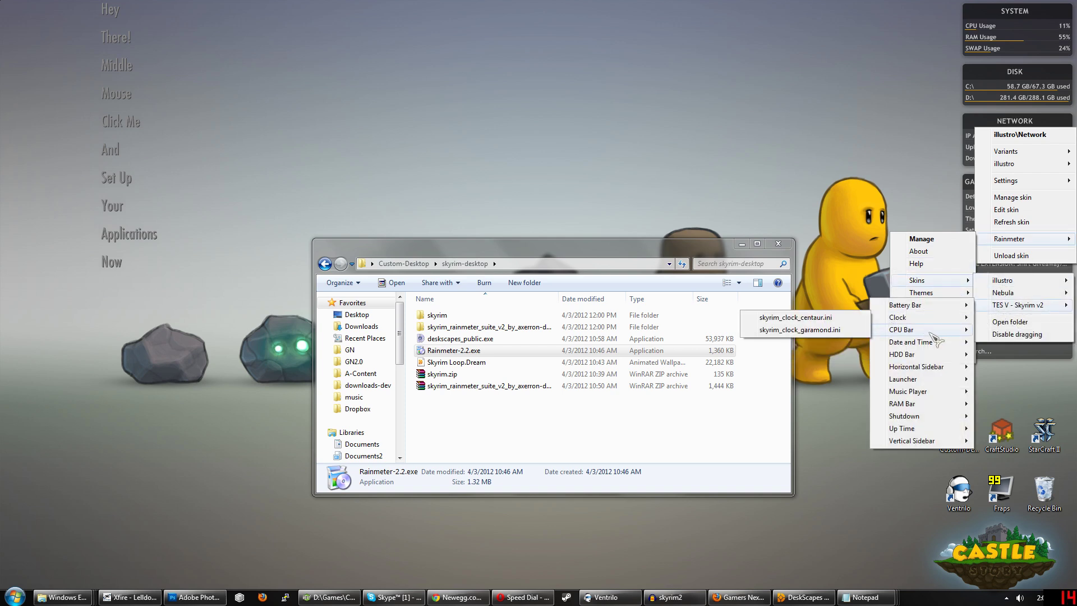
pyautogui.moveTo(885, 336)
pyautogui.click(802, 354)
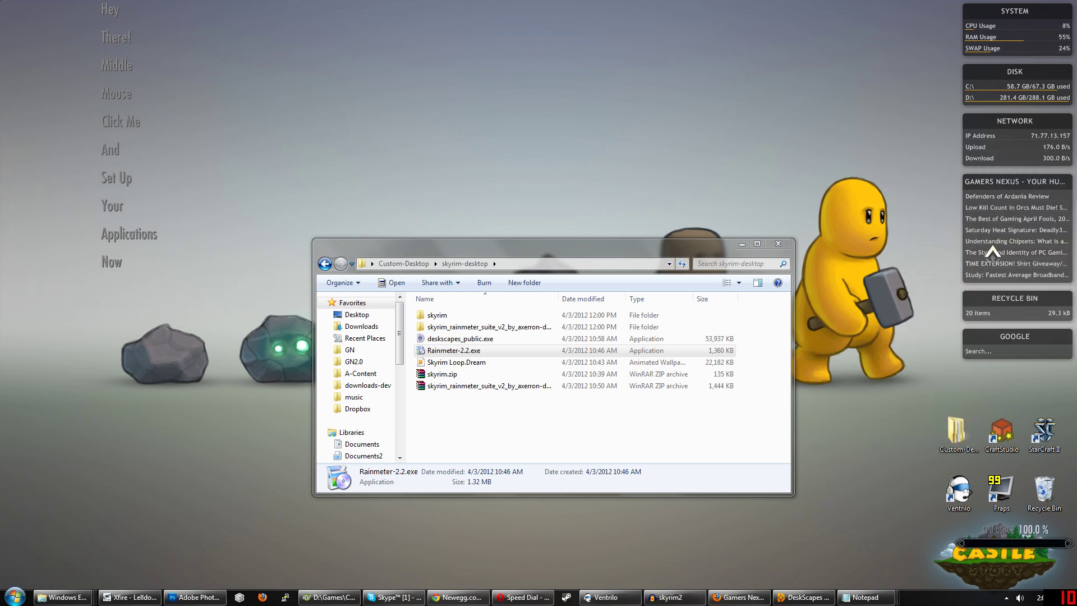
pyautogui.moveTo(1014, 543); pyautogui.dragTo(608, 139)
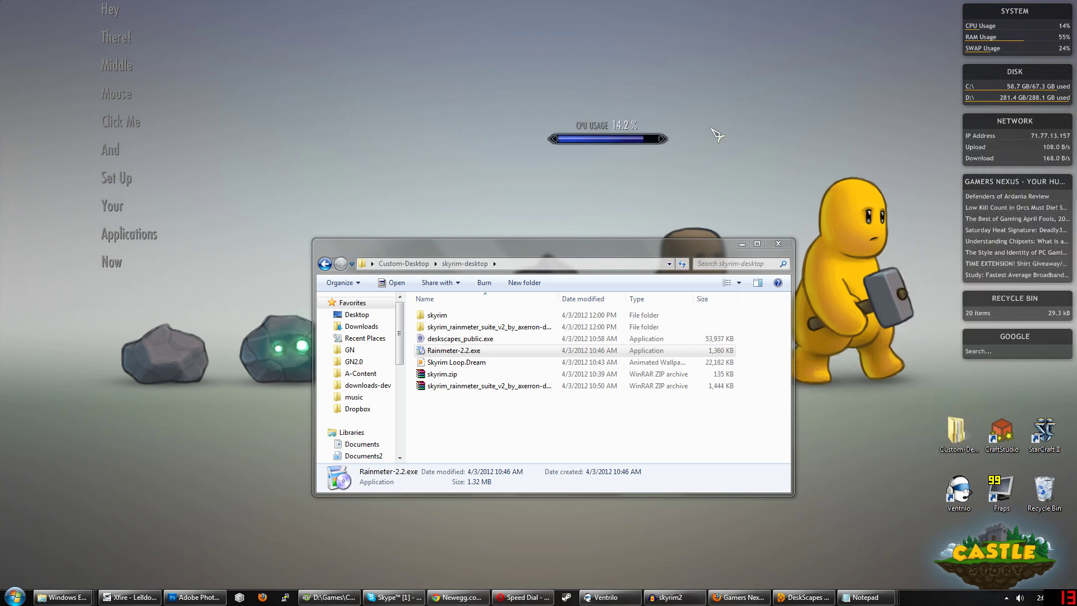
# - Load the Skyrim RAM Bar text_up skin and place it just below the CPU bar
pyautogui.rightClick(982, 186)
pyautogui.moveTo(1016, 298)
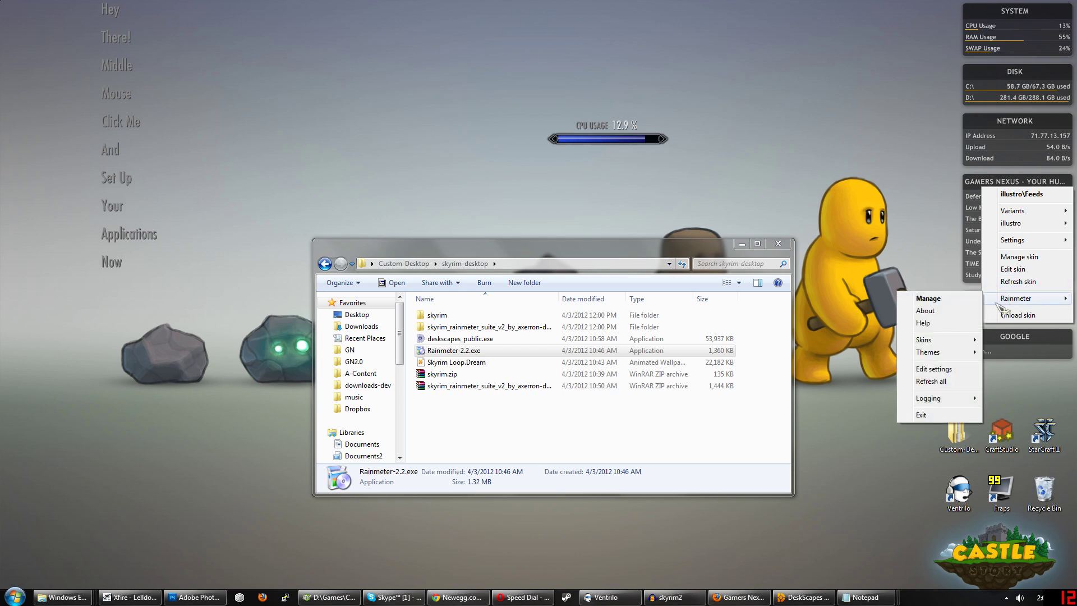
pyautogui.moveTo(924, 341)
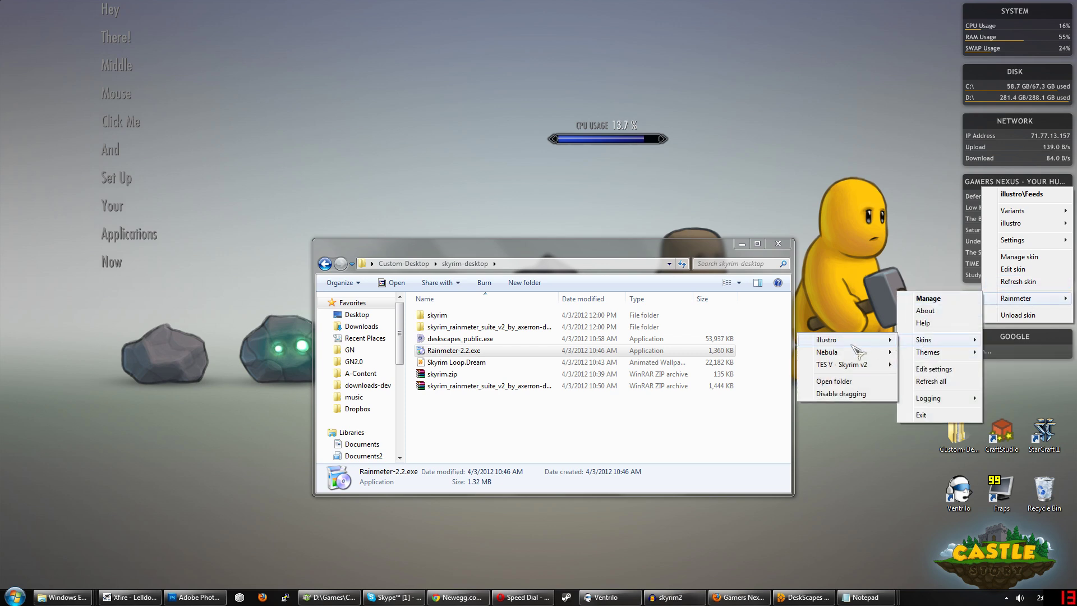
pyautogui.moveTo(847, 367)
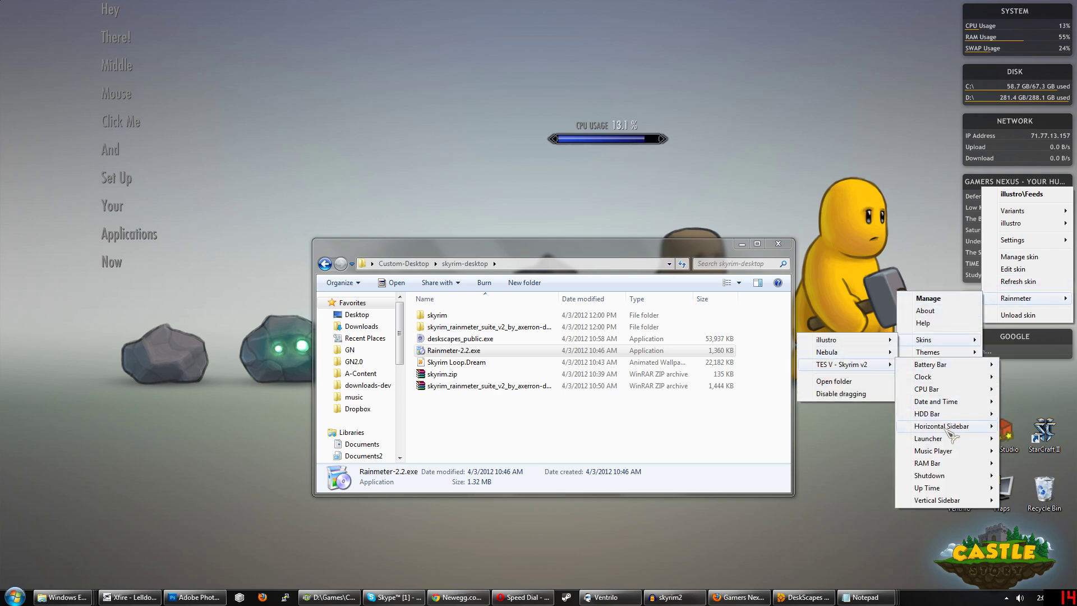
pyautogui.moveTo(946, 464)
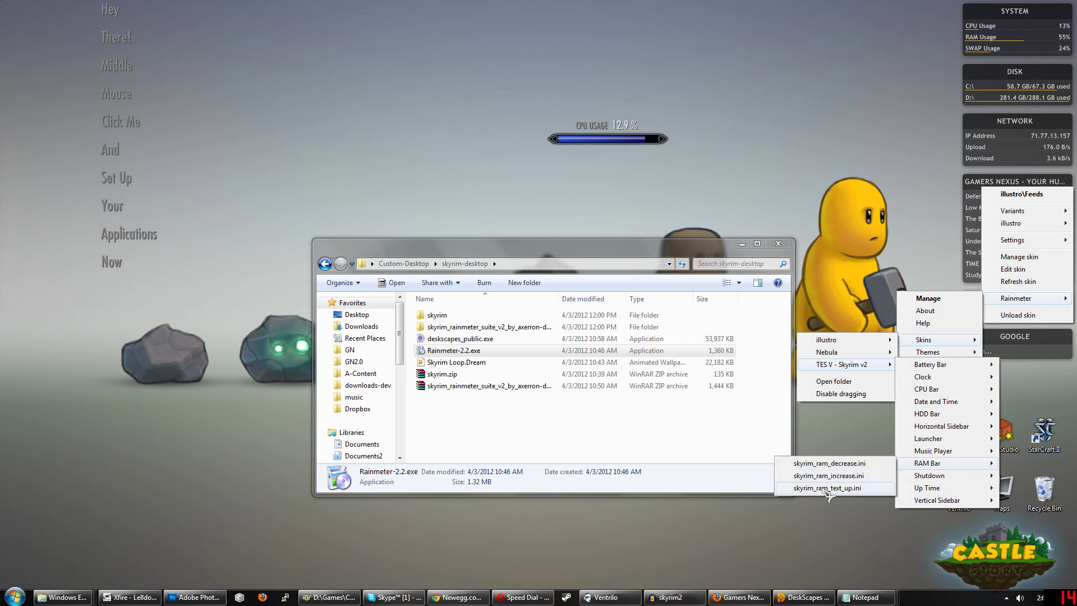
pyautogui.click(827, 488)
pyautogui.moveTo(998, 577); pyautogui.dragTo(573, 197)
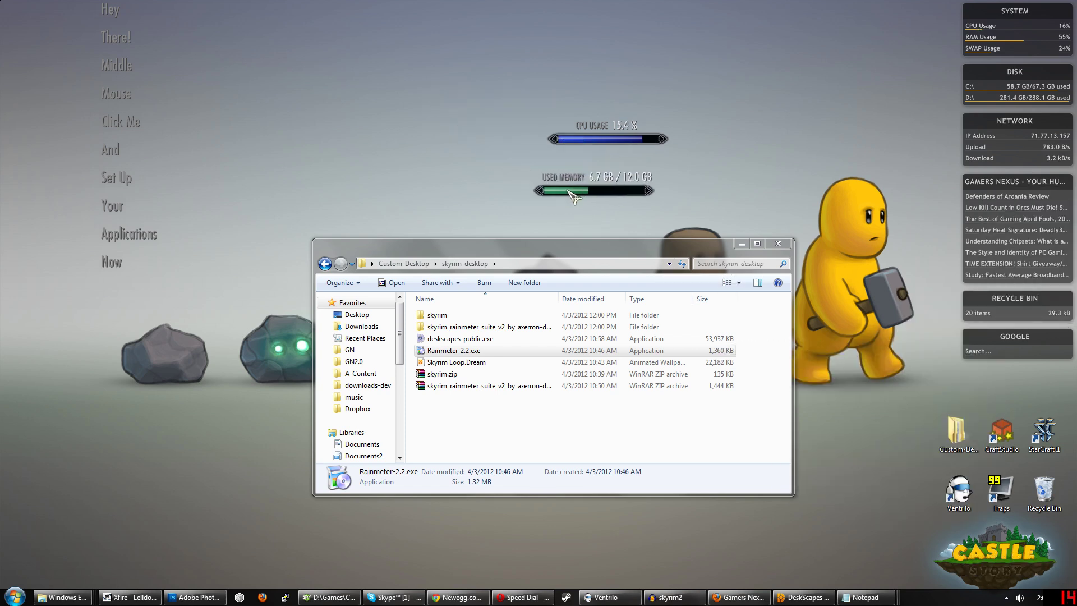
# - Clear the folder selection and bring up the DeskScapes 3 Configuration window
pyautogui.click(565, 440)
pyautogui.rightClick(1036, 193)
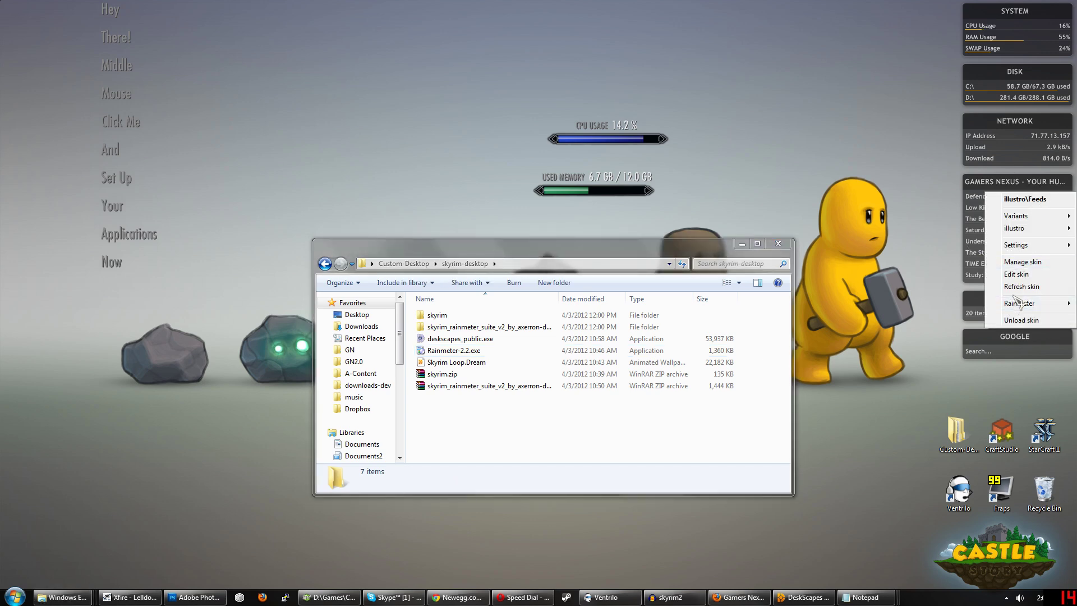
pyautogui.press('Escape')
pyautogui.moveTo(799, 601)
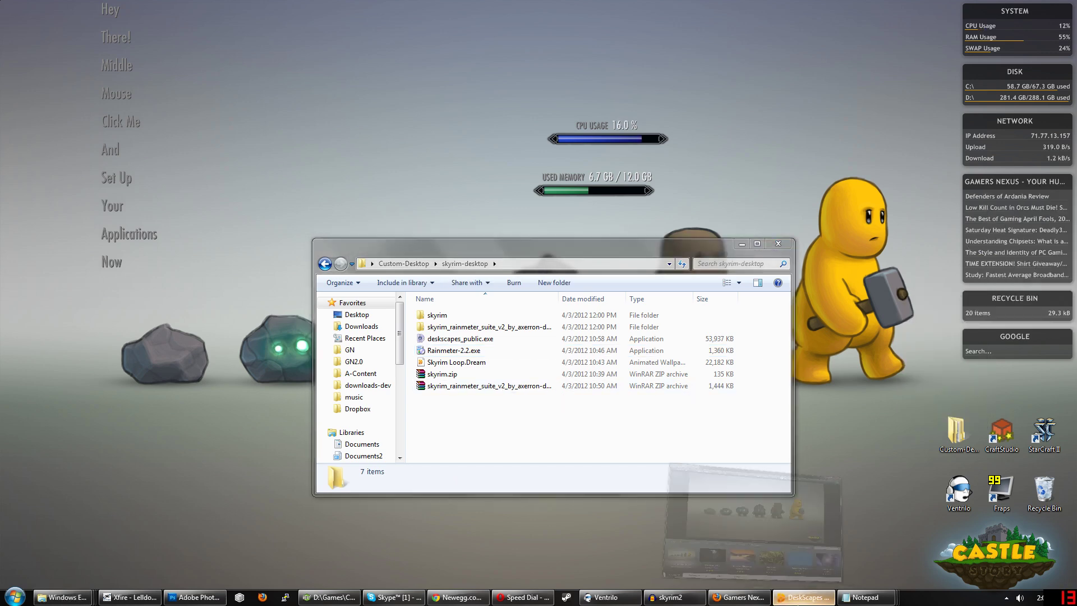
pyautogui.click(787, 570)
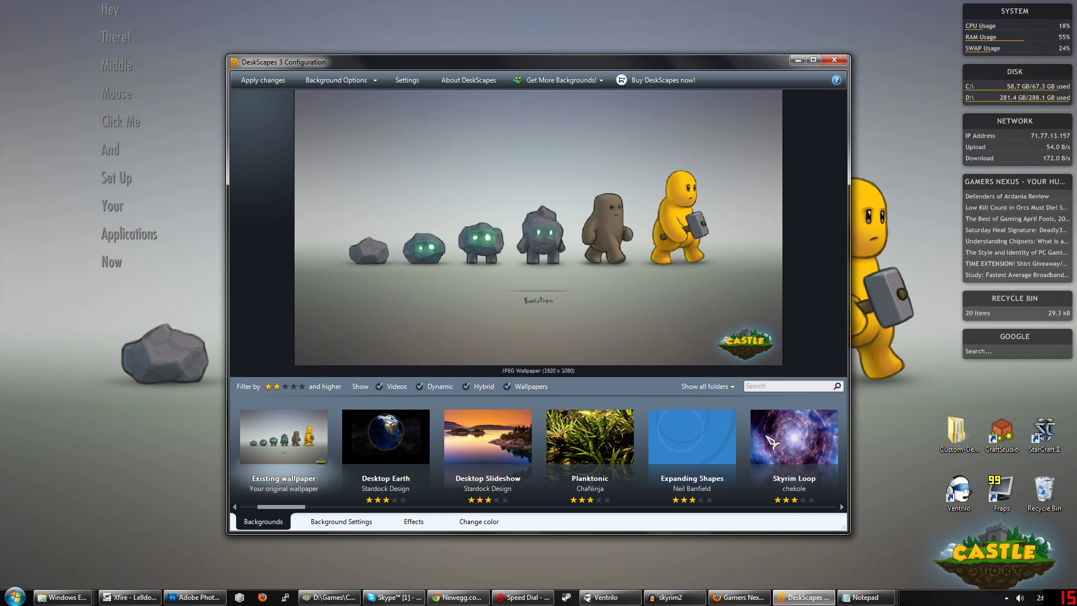
# - Load skyrim_bar_ver.ini from Skins > TES V - Skyrim v2 > Vertical Sidebar
pyautogui.rightClick(1024, 184)
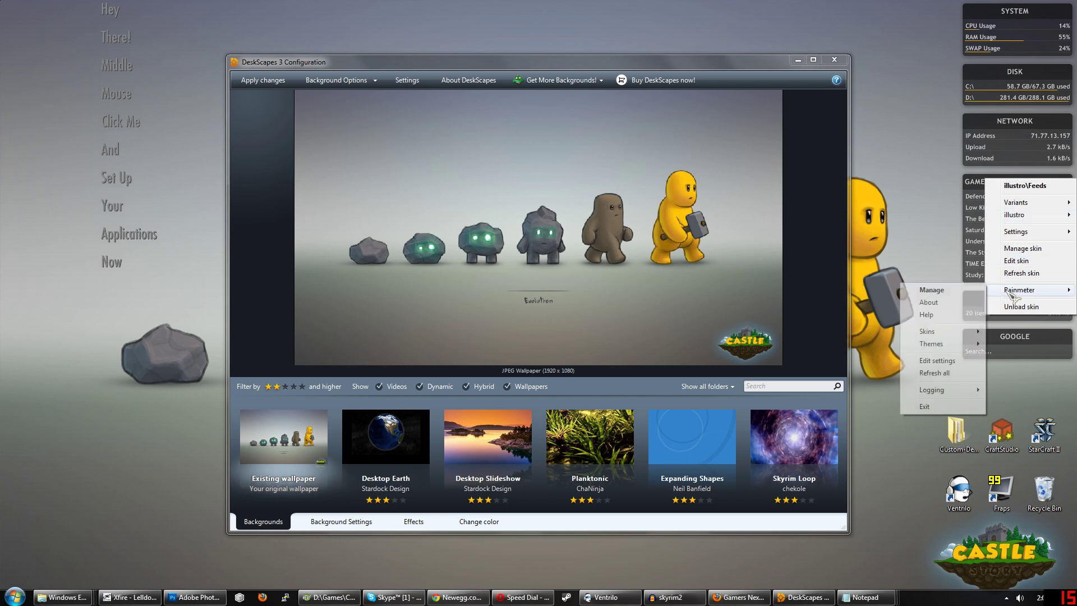
pyautogui.moveTo(931, 332)
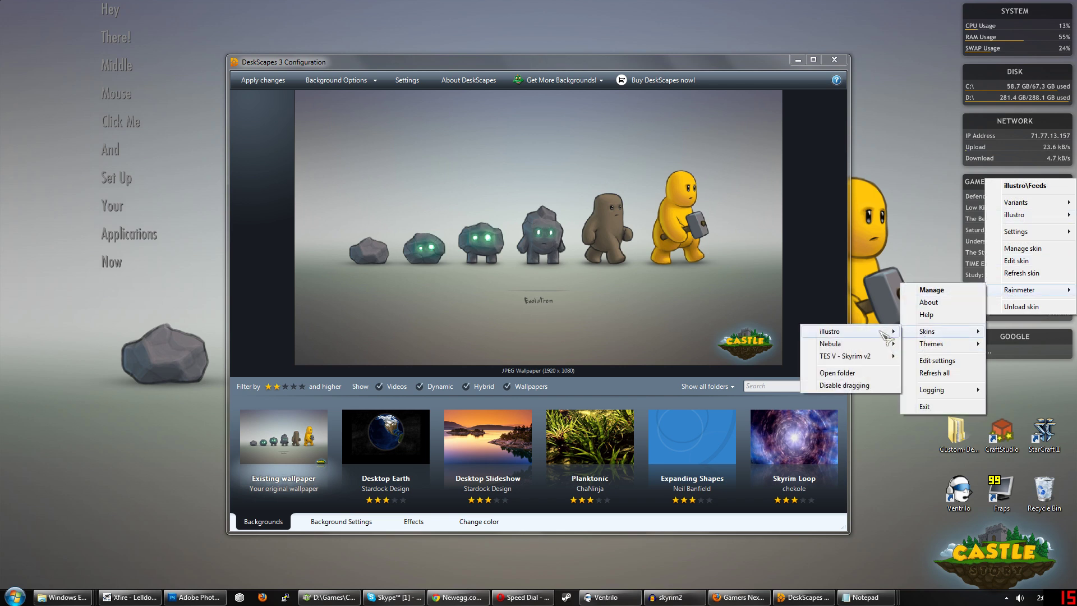
pyautogui.moveTo(871, 355)
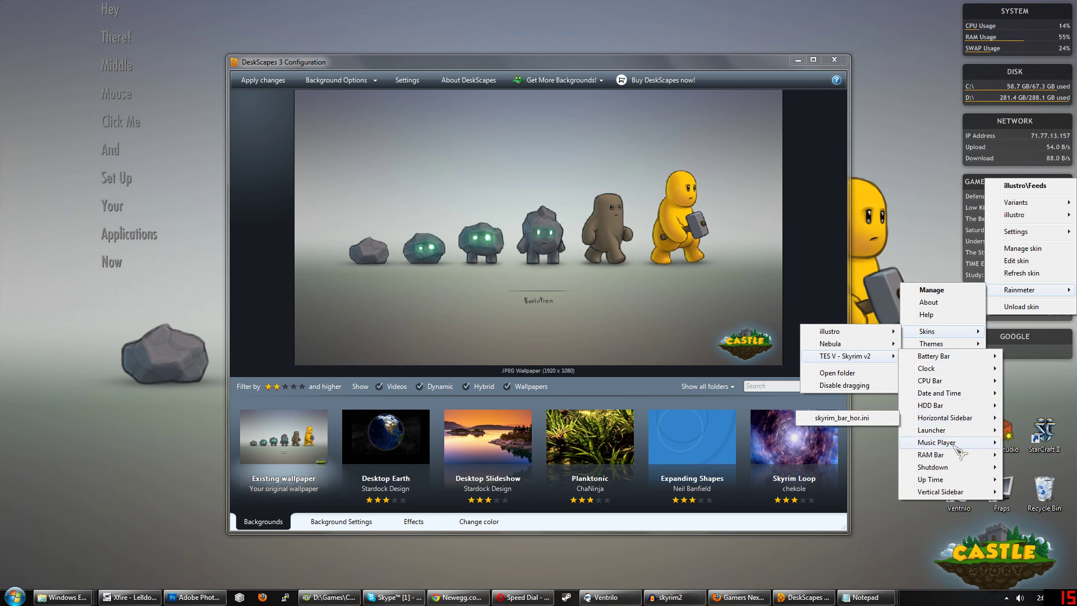
pyautogui.moveTo(960, 492)
pyautogui.click(871, 496)
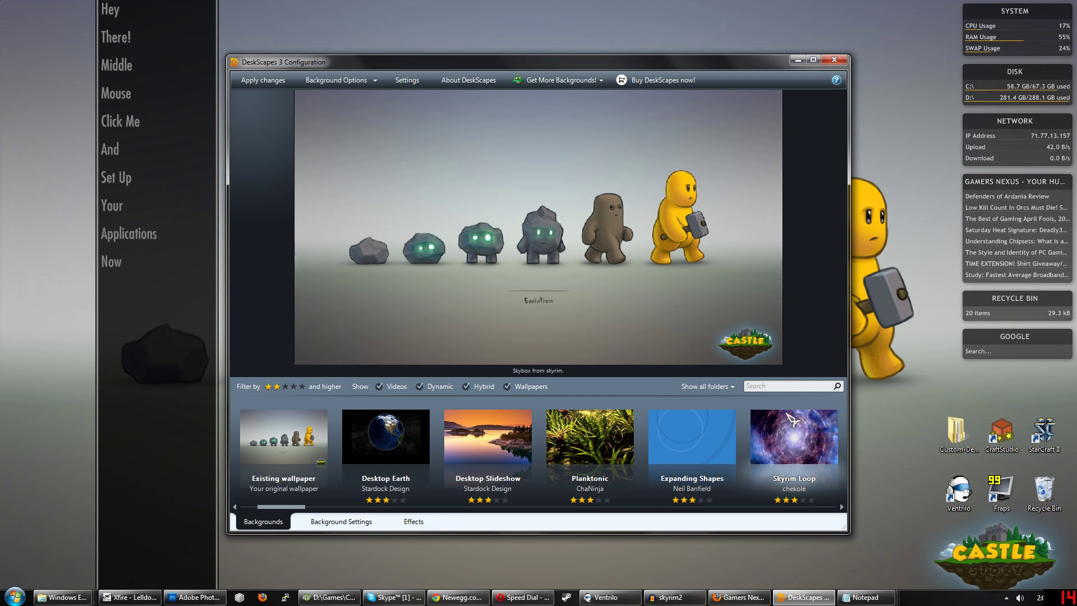
# - Apply Skyrim Loop as the desktop background, then minimize DeskScapes
pyautogui.click(802, 443)
pyautogui.rightClick(802, 442)
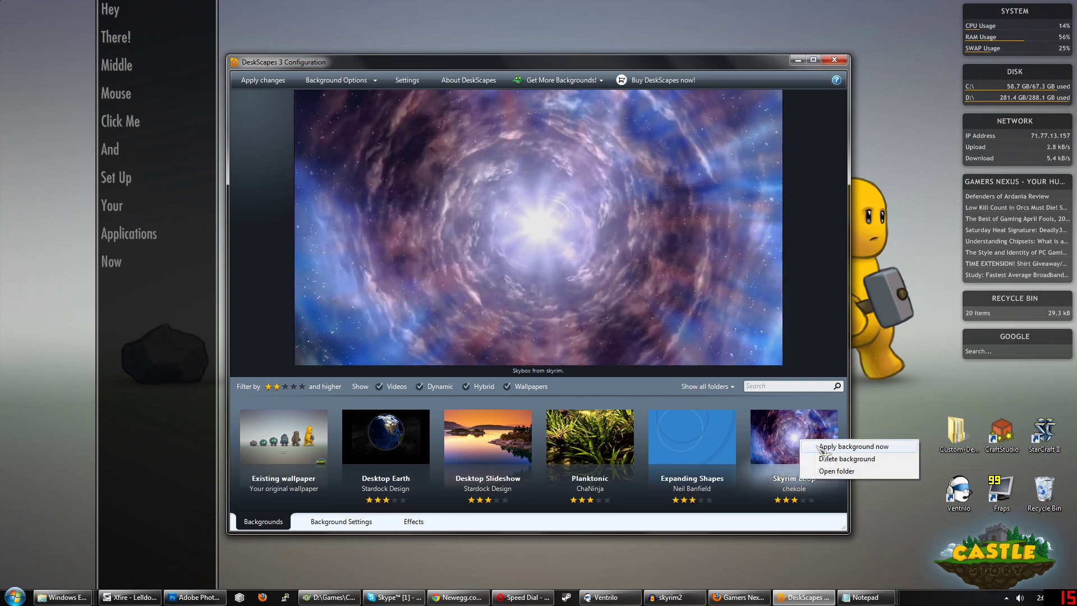
pyautogui.click(823, 447)
pyautogui.click(599, 352)
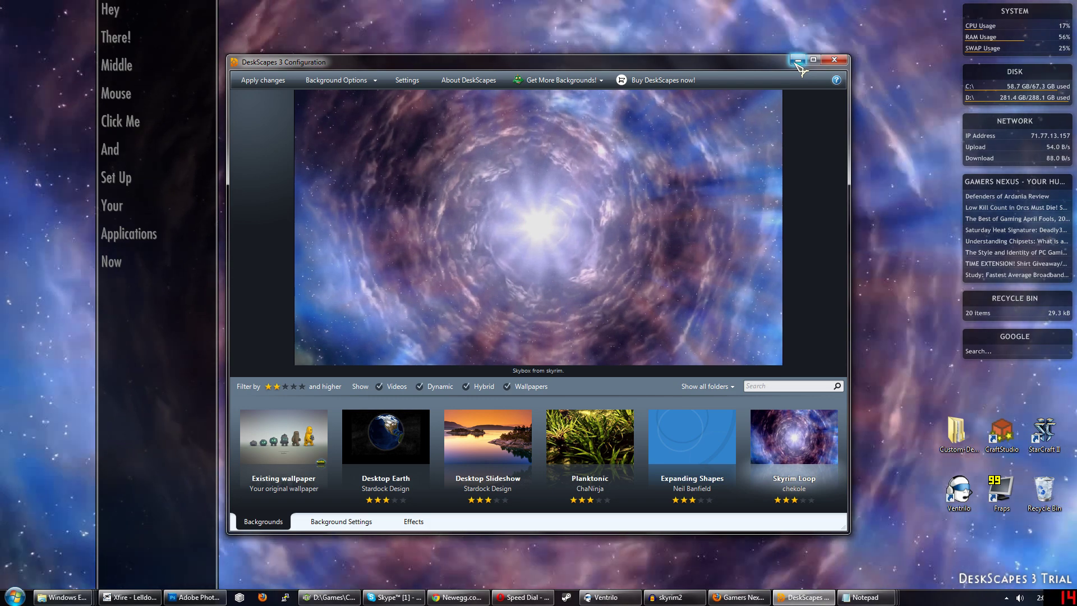
pyautogui.click(797, 61)
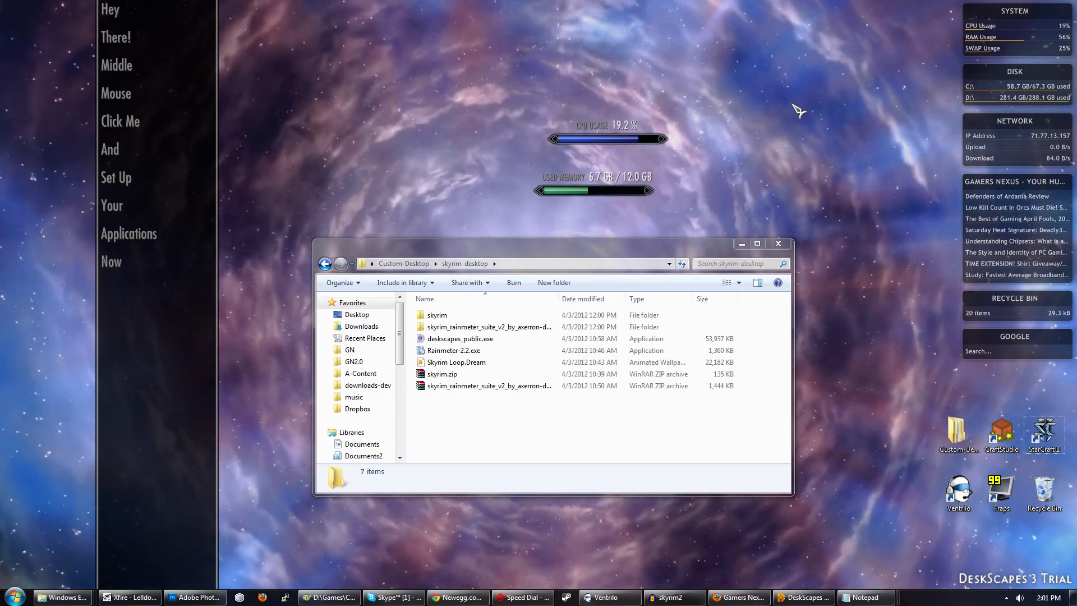
# - Refresh all Rainmeter skins and minimize the Explorer window
pyautogui.rightClick(987, 121)
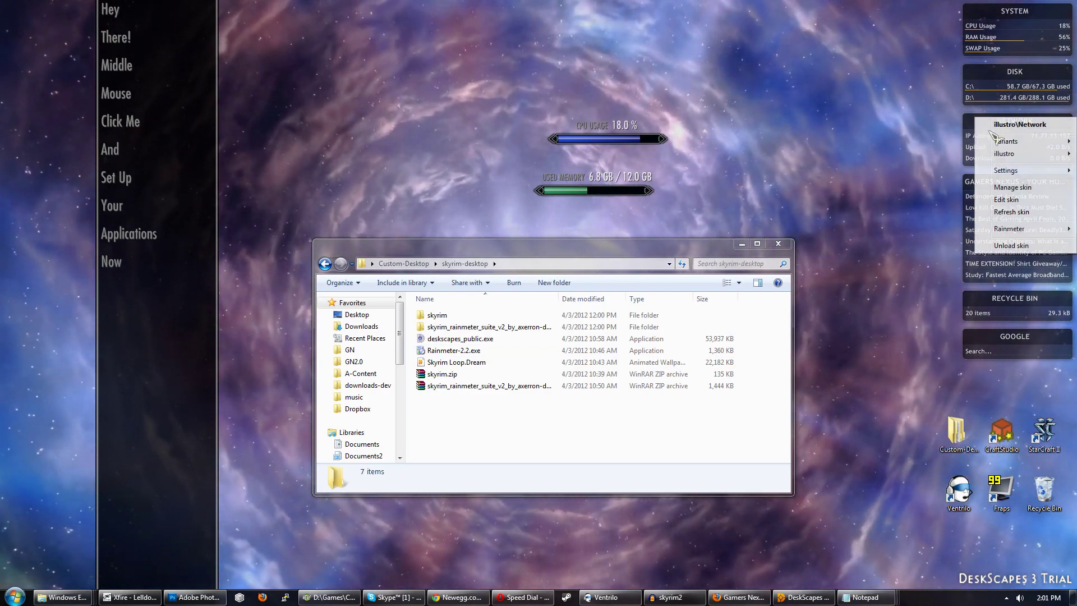
pyautogui.moveTo(1009, 231)
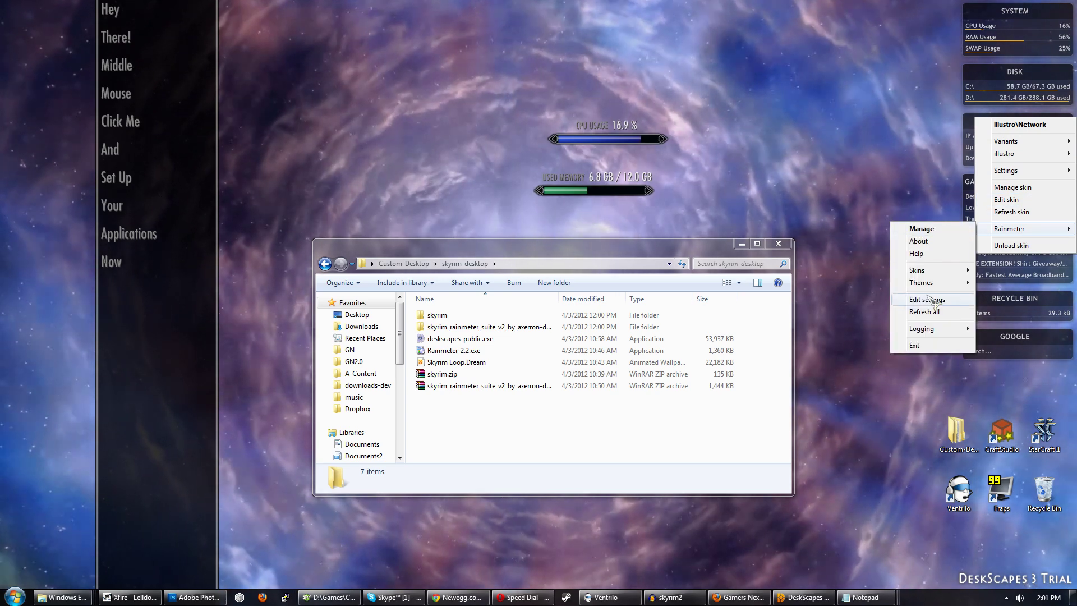
pyautogui.moveTo(934, 285)
pyautogui.click(1002, 282)
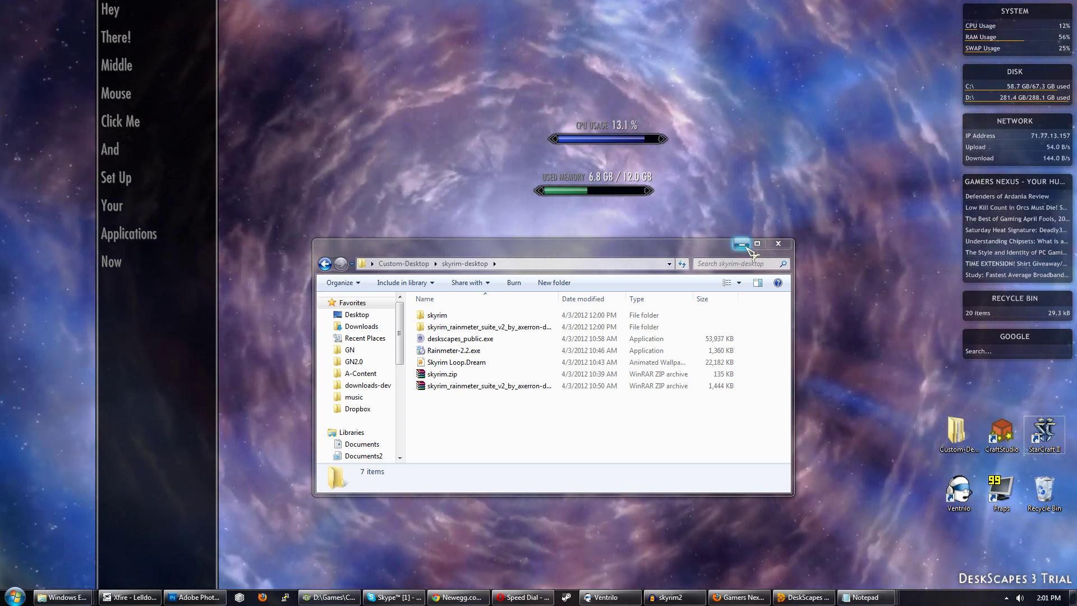
pyautogui.click(742, 243)
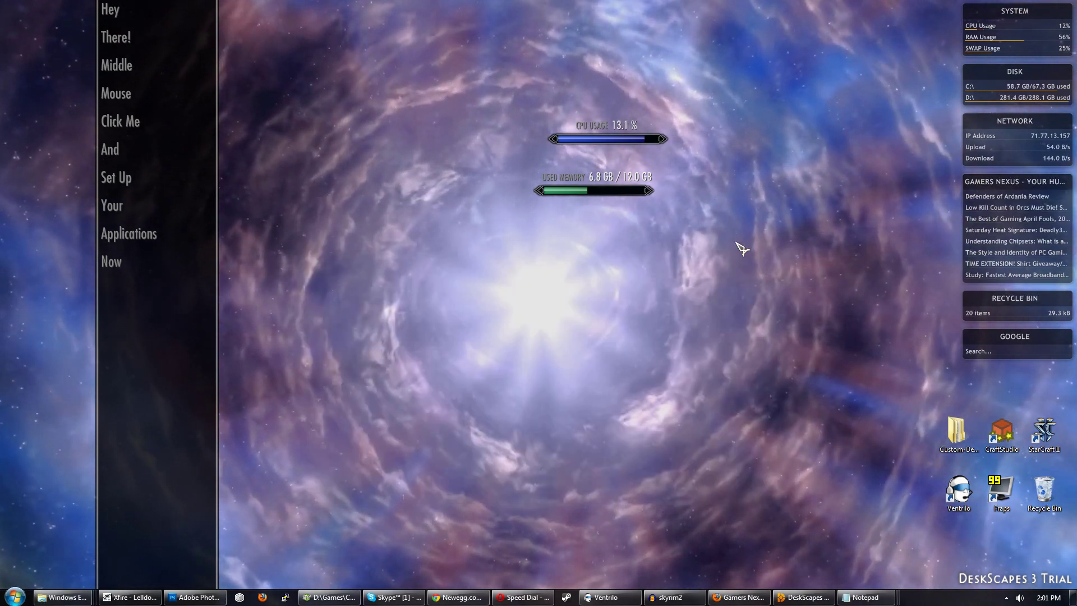
# - Open Variables.txt from the sidebar and change App1Name from 'Hey' to 'Starcraft 2'
pyautogui.middleClick(111, 96)
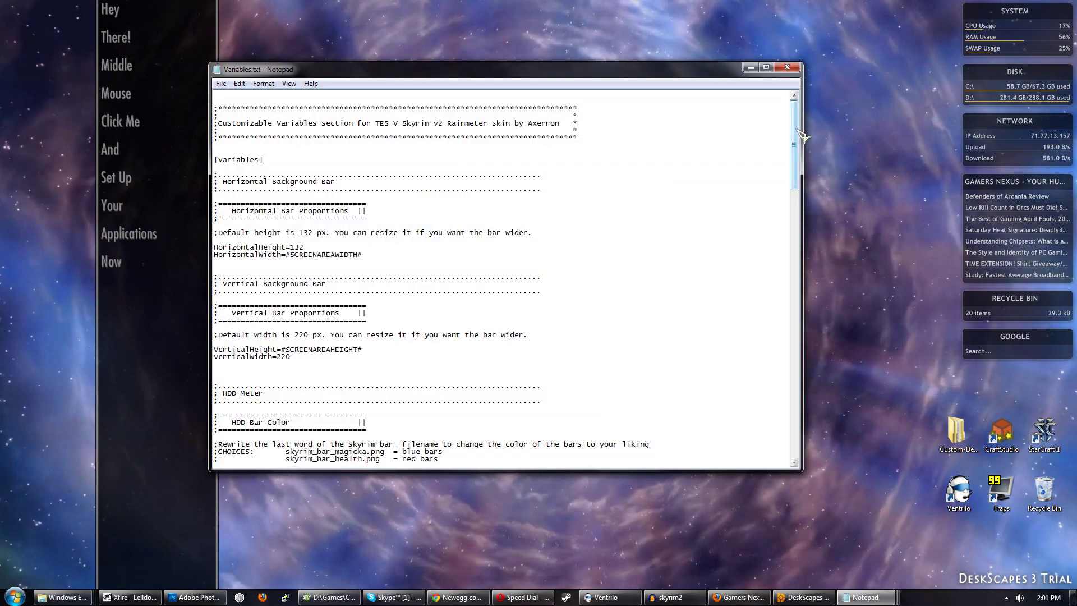
pyautogui.moveTo(799, 133); pyautogui.dragTo(796, 418)
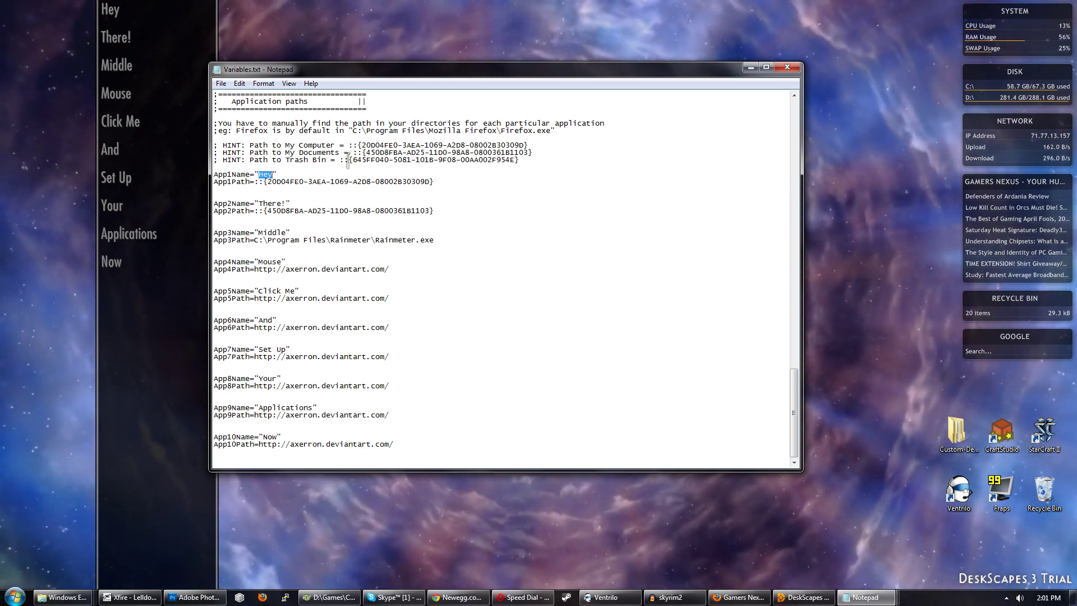
pyautogui.press('BackSpace')
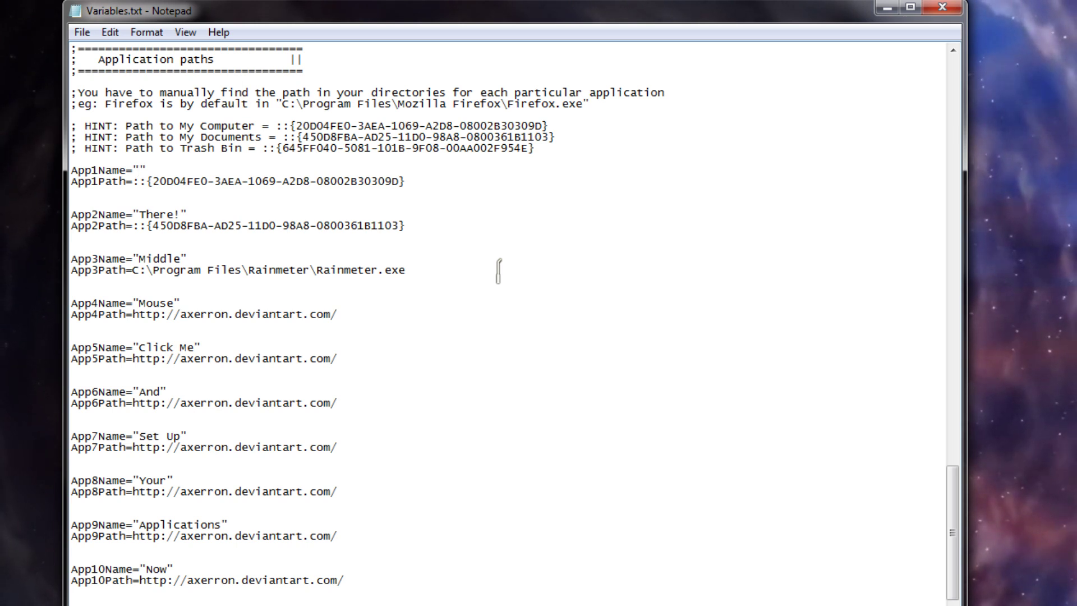
pyautogui.write('rcraft 2')
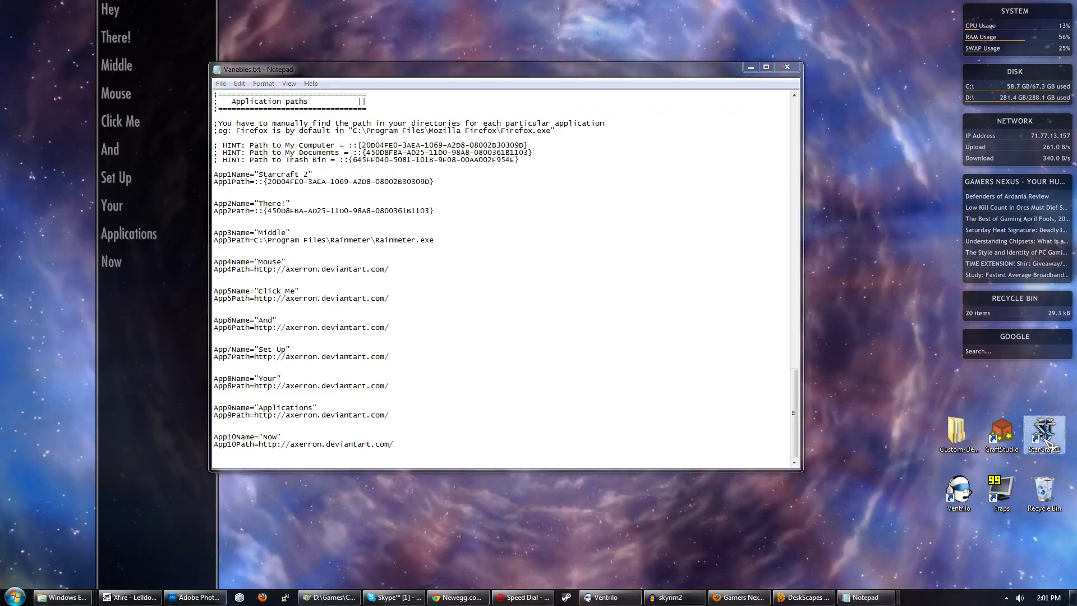
pyautogui.rightClick(1048, 443)
# - Paste the StarCraft II shortcut's target into App1Path in Variables.txt
pyautogui.click(1048, 443)
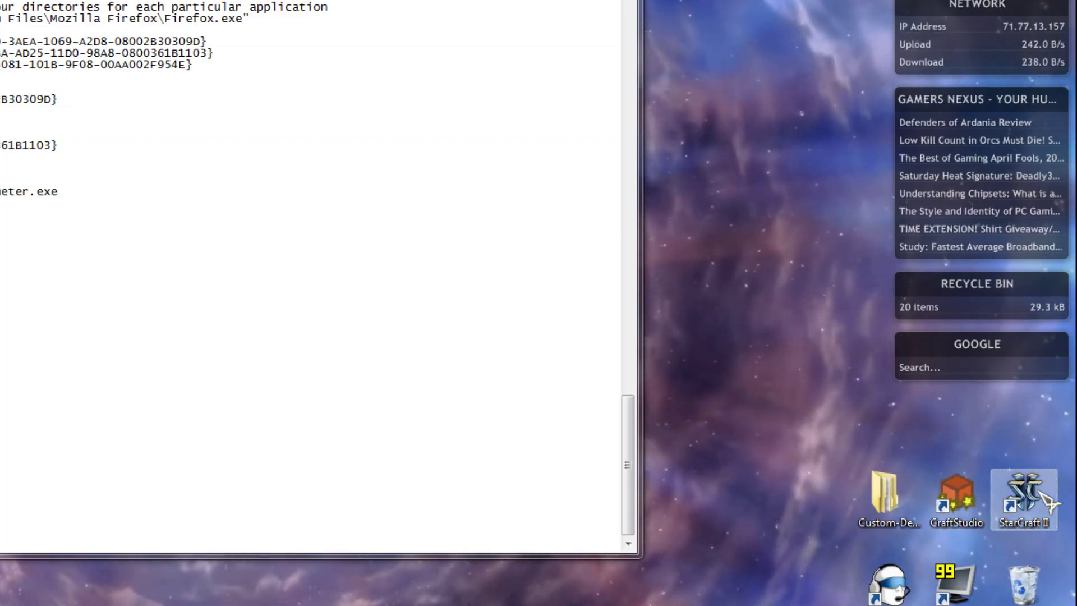
pyautogui.rightClick(1042, 491)
pyautogui.click(992, 476)
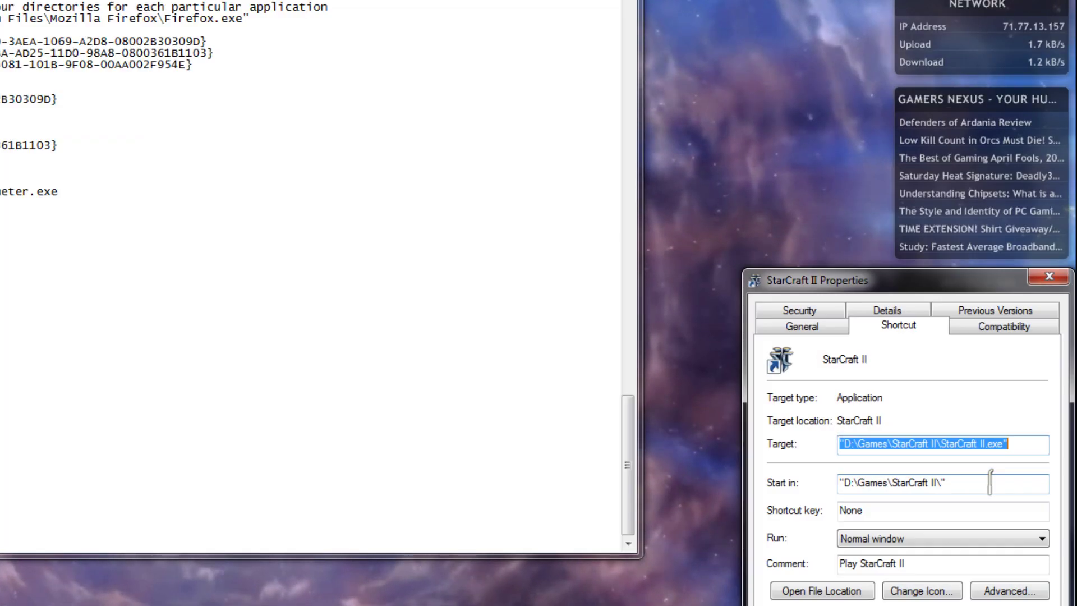
pyautogui.click(80, 101)
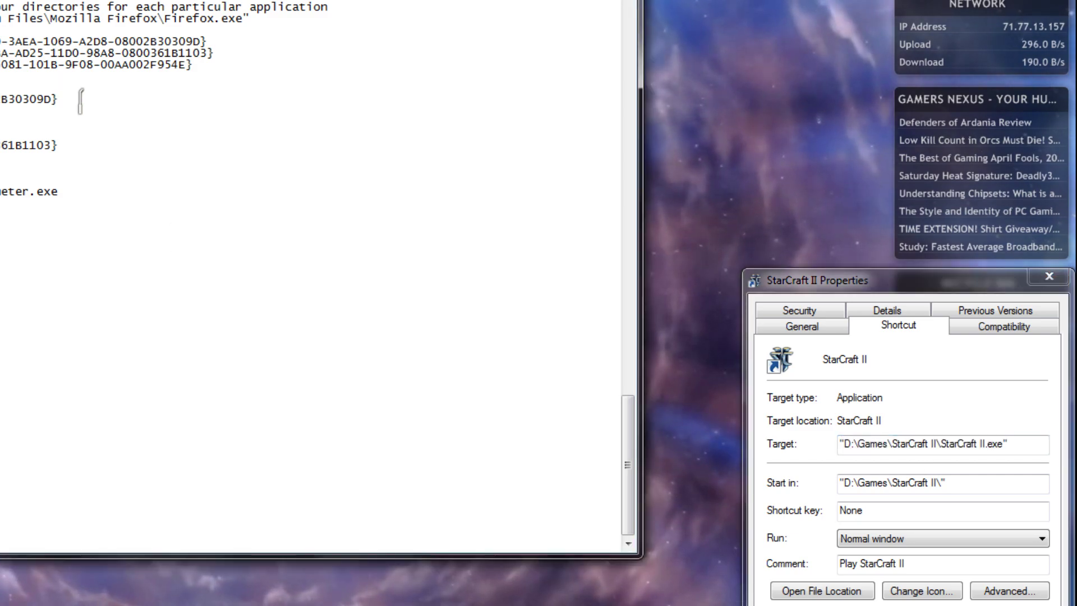
pyautogui.write('"D:\\Games\\StarCraft II\\StarCraft II.exe"')
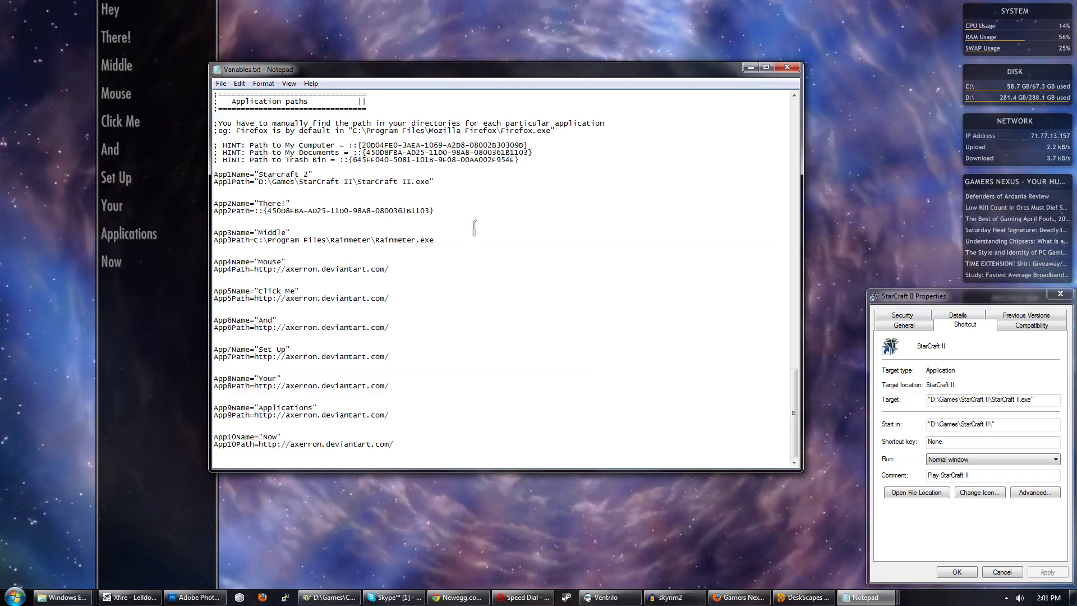
# - Refresh the launcher skin, test the Starcraft 2 entry, then close the launcher and Properties
pyautogui.rightClick(116, 177)
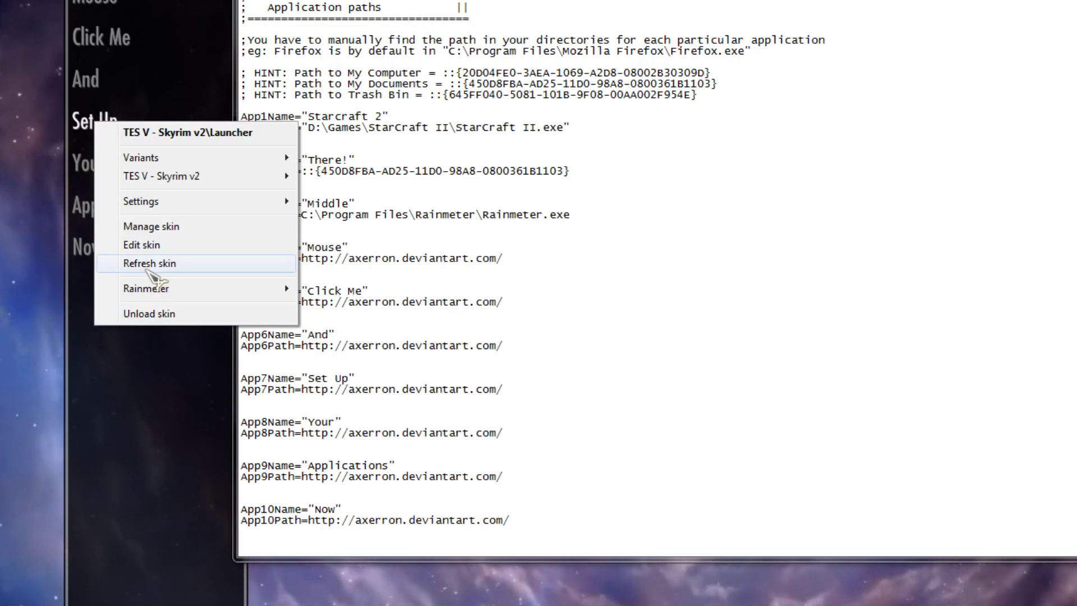
pyautogui.click(146, 264)
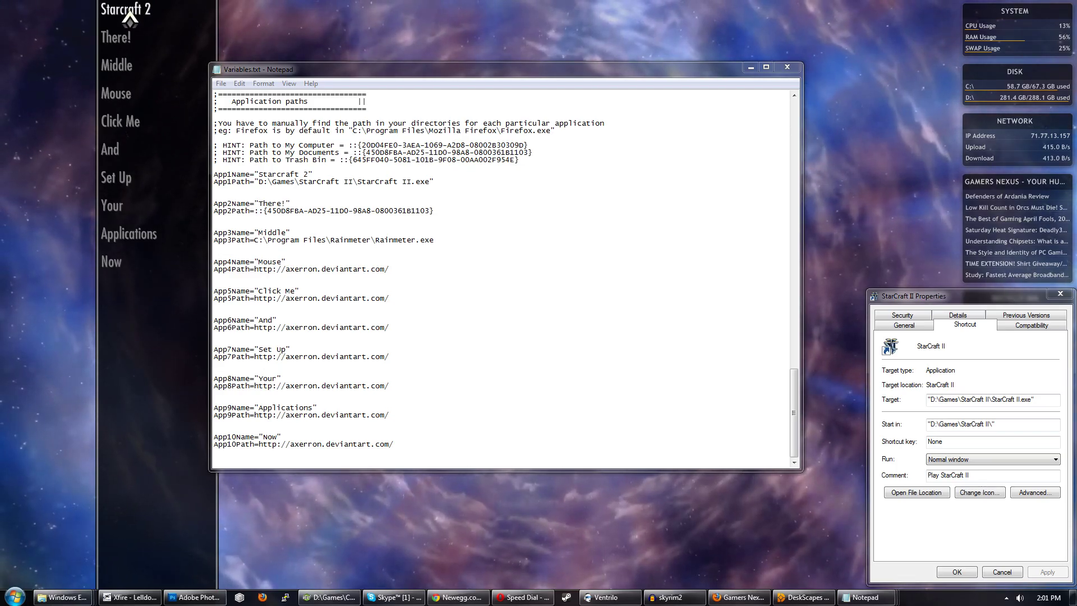
pyautogui.click(131, 16)
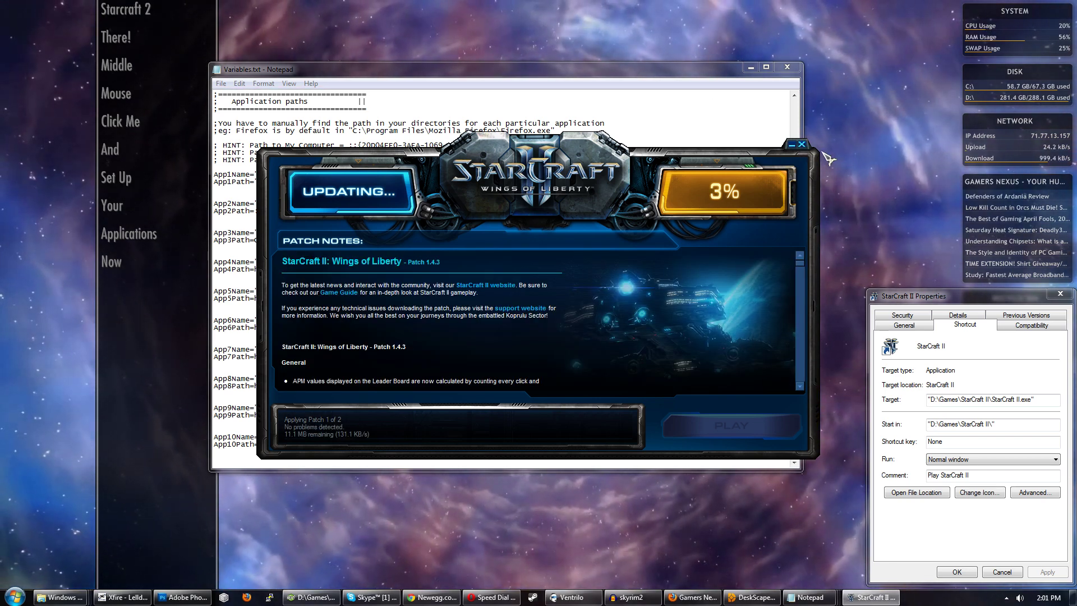
pyautogui.click(802, 145)
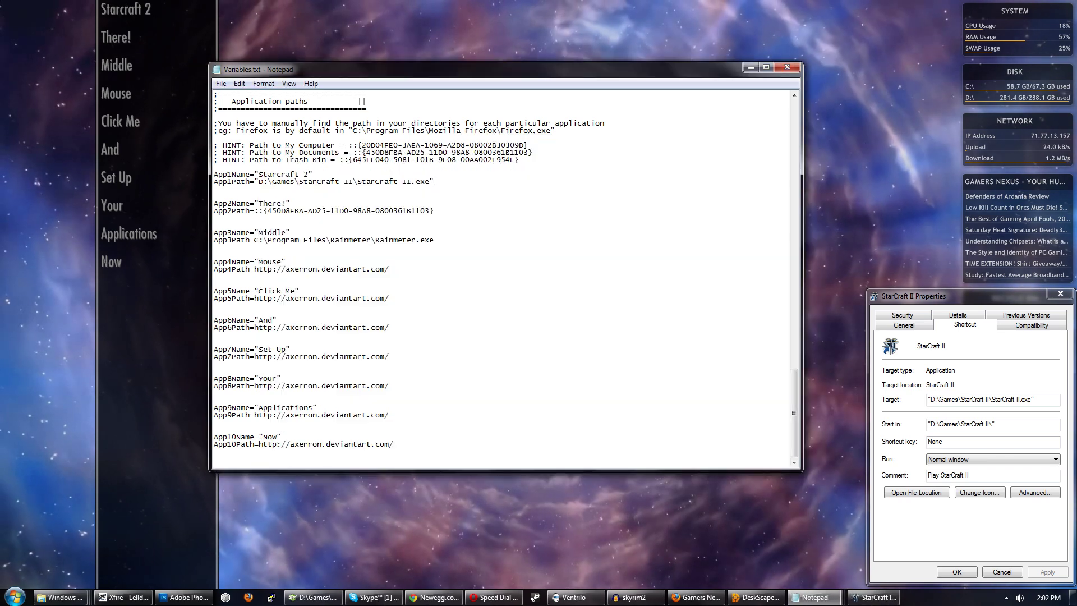
pyautogui.press('Escape')
pyautogui.click(750, 67)
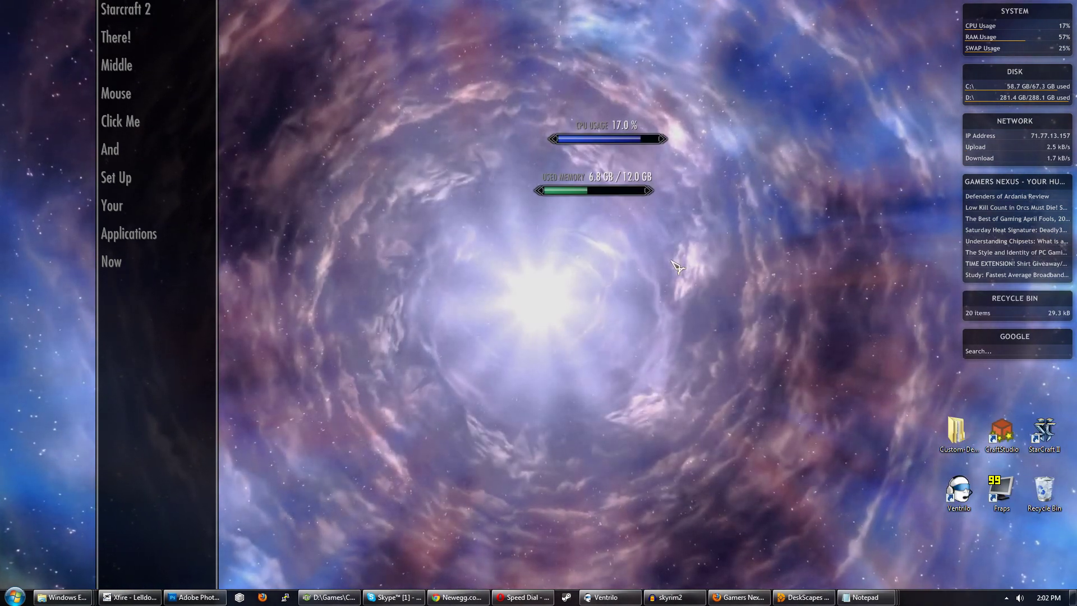
# - Drag the CPU usage bar to the lower left with the used memory bar beside it
pyautogui.moveTo(599, 144); pyautogui.dragTo(481, 373)
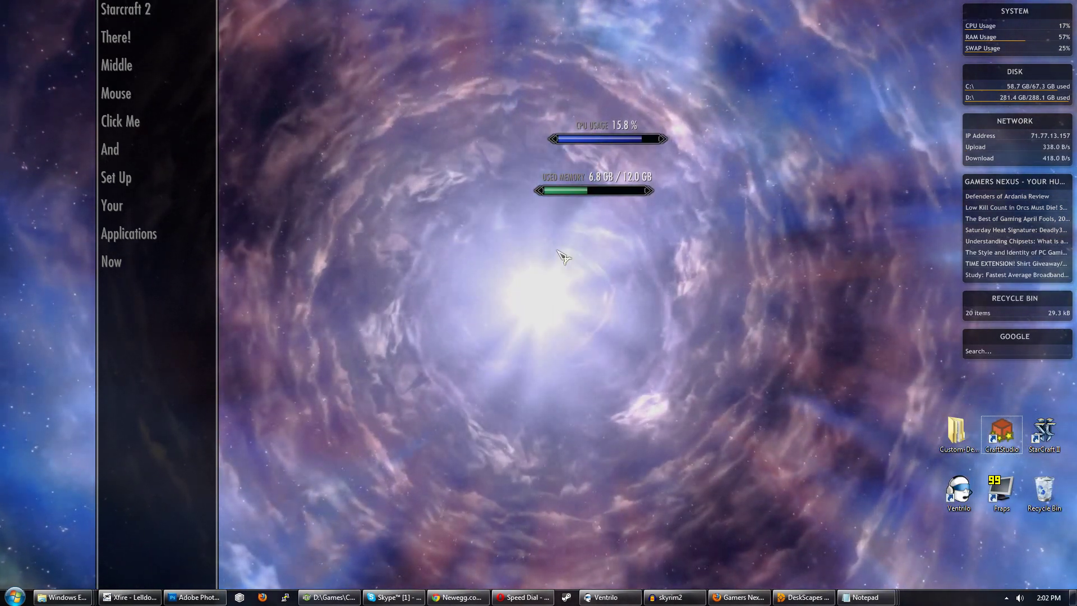
pyautogui.moveTo(610, 143); pyautogui.dragTo(387, 530)
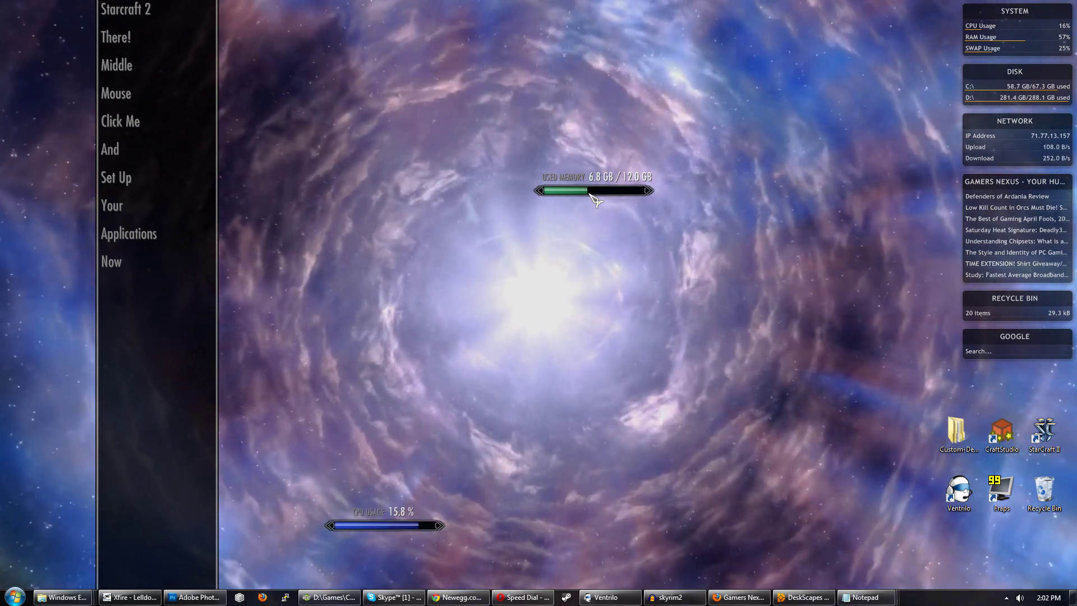
pyautogui.moveTo(592, 194); pyautogui.dragTo(527, 534)
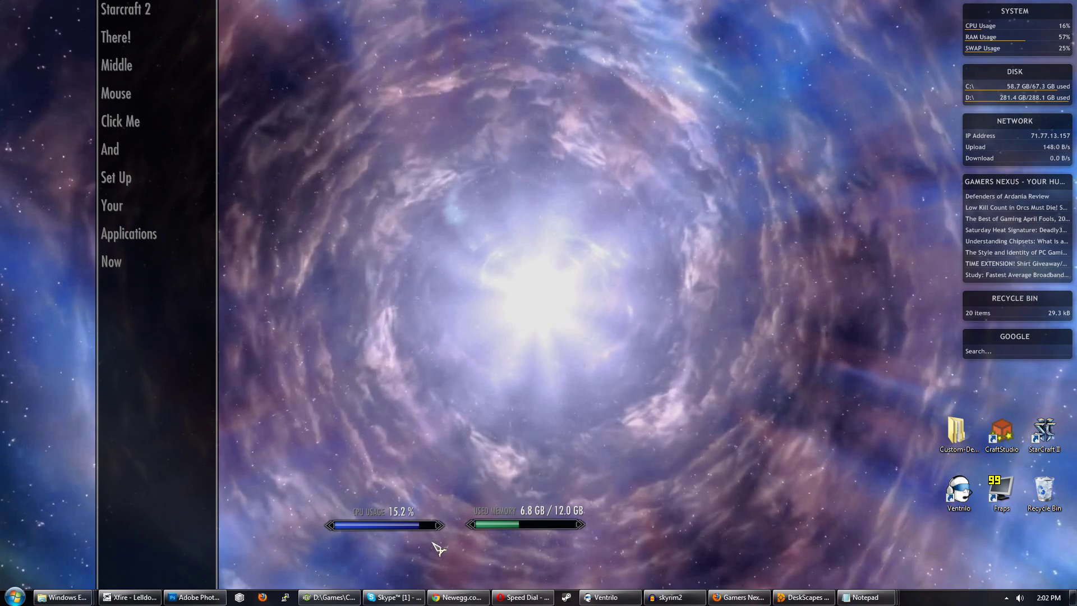
# - Change CPUBarColor from magicka to health in Variables.txt and refresh the CPU bar to show red
pyautogui.hotkey('alt', 'Tab')
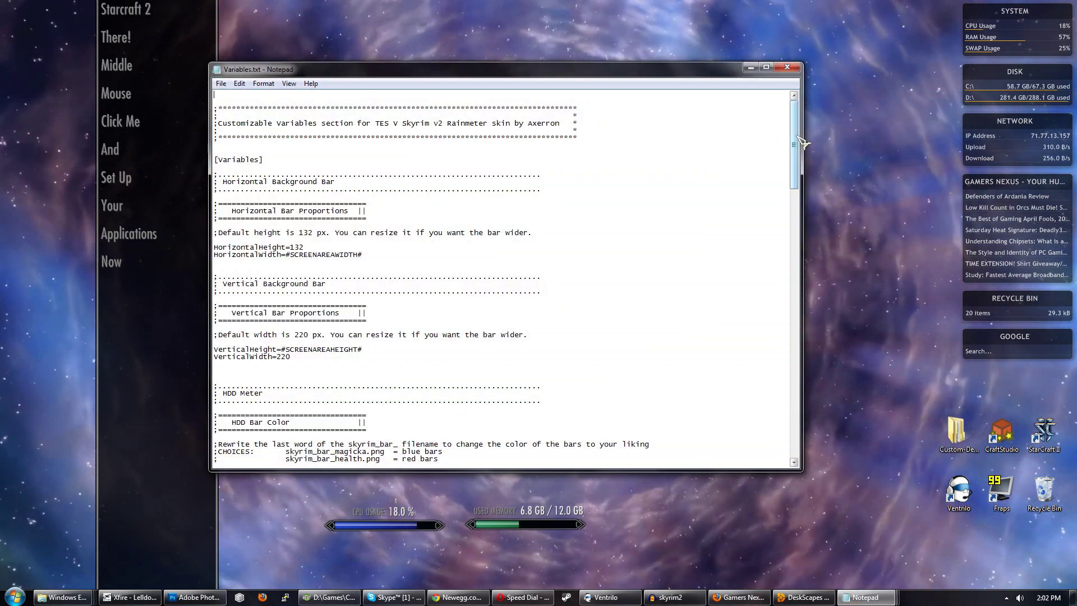
pyautogui.scroll(-7, 770, 148)
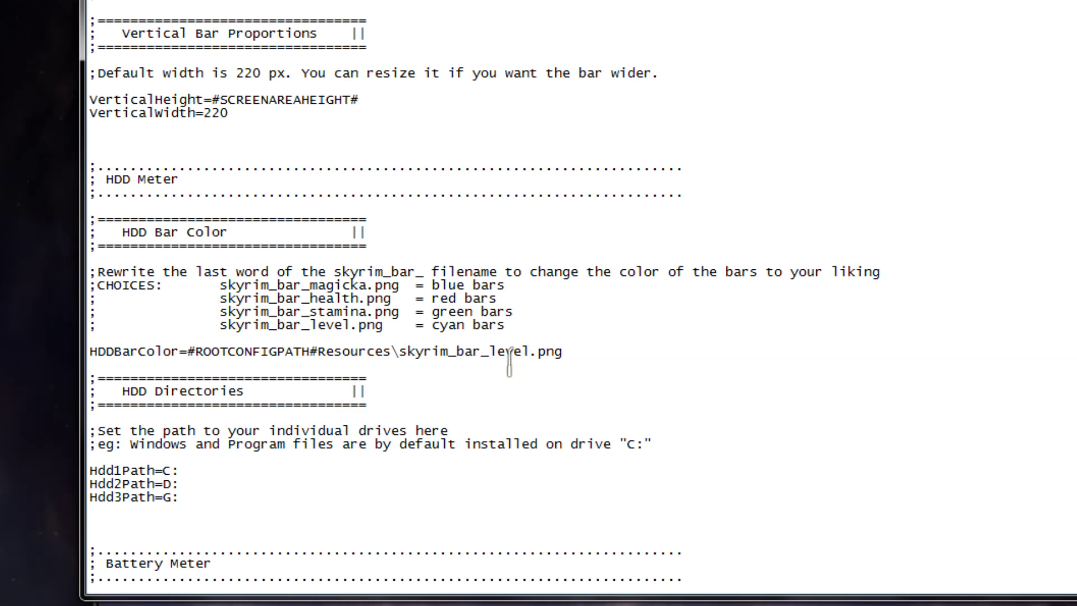
pyautogui.scroll(-7, 511, 348)
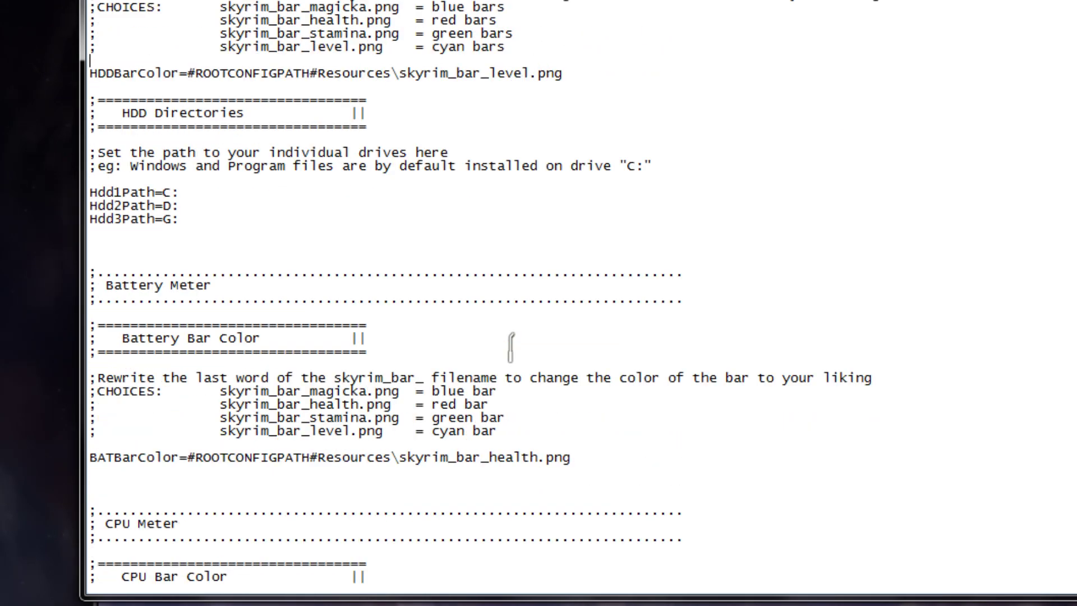
pyautogui.scroll(-4, 593, 354)
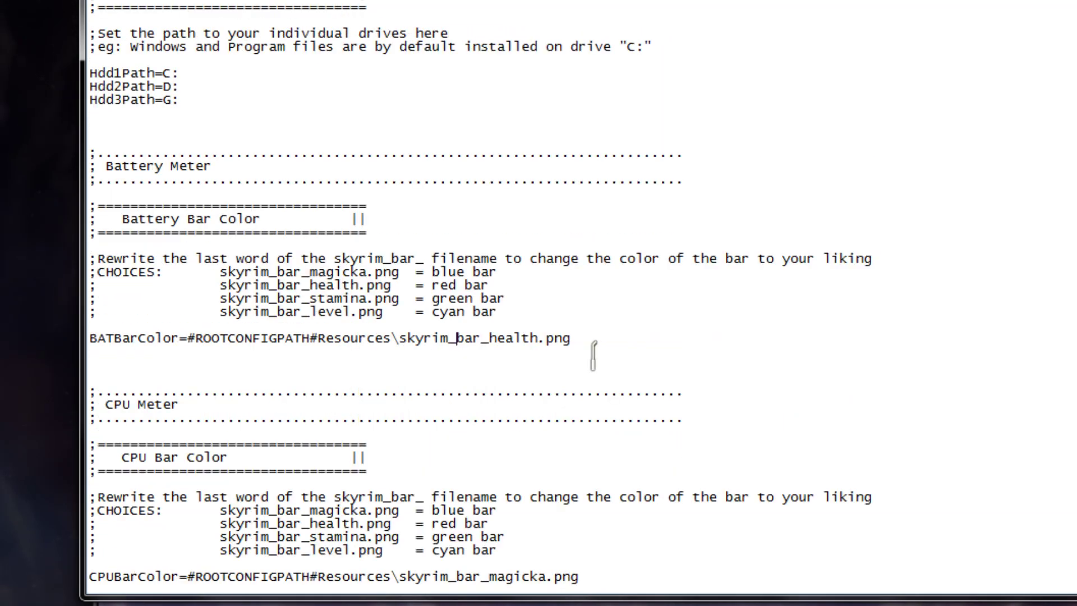
pyautogui.scroll(-3, 426, 426)
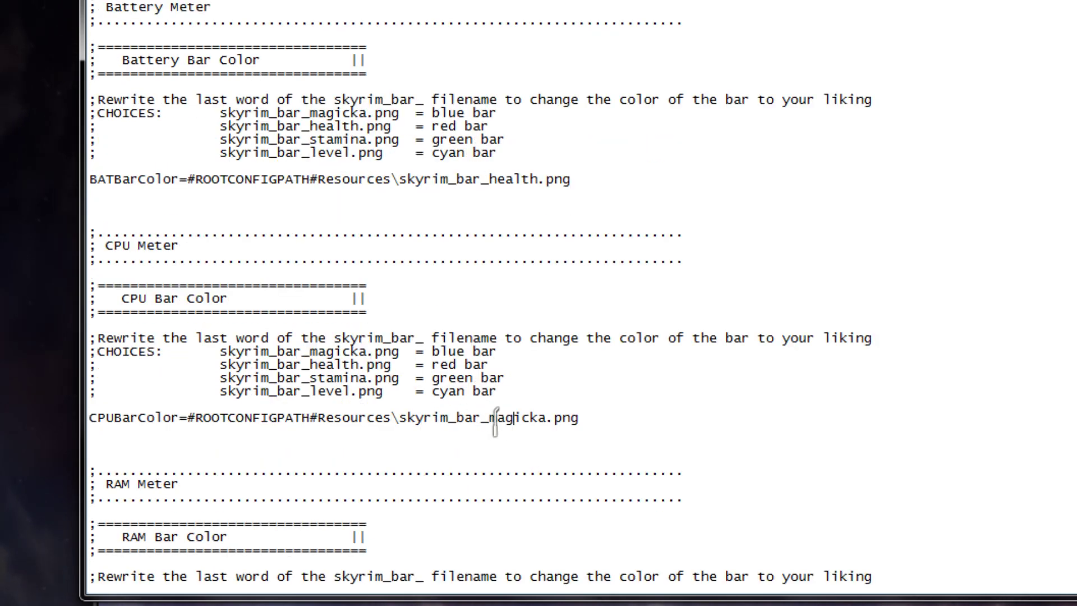
pyautogui.moveTo(496, 422); pyautogui.dragTo(544, 432)
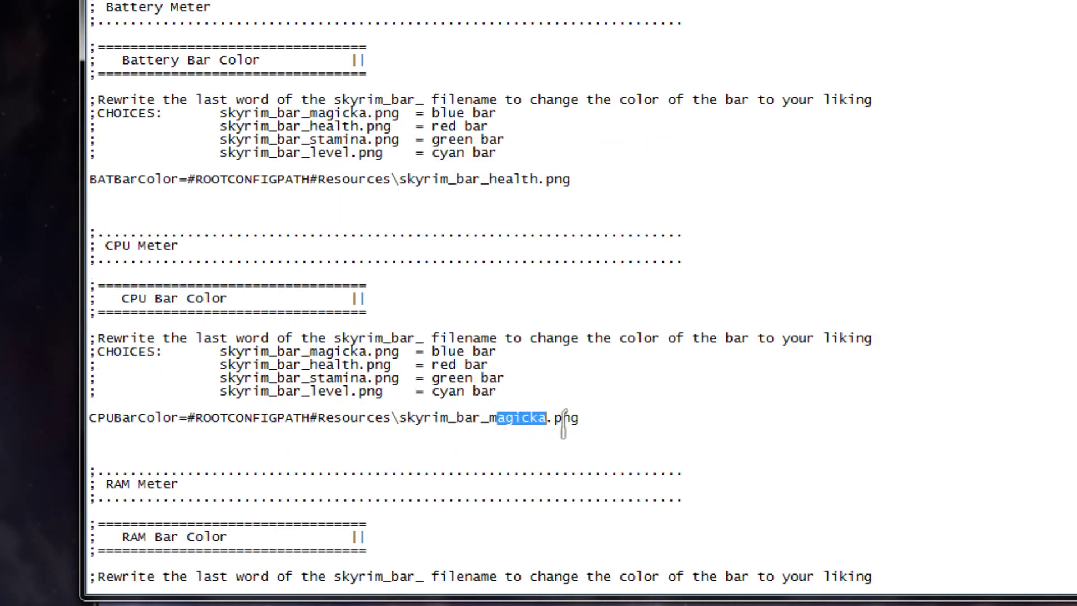
pyautogui.press('BackSpace')
pyautogui.press('BackSpace')
pyautogui.write('health')
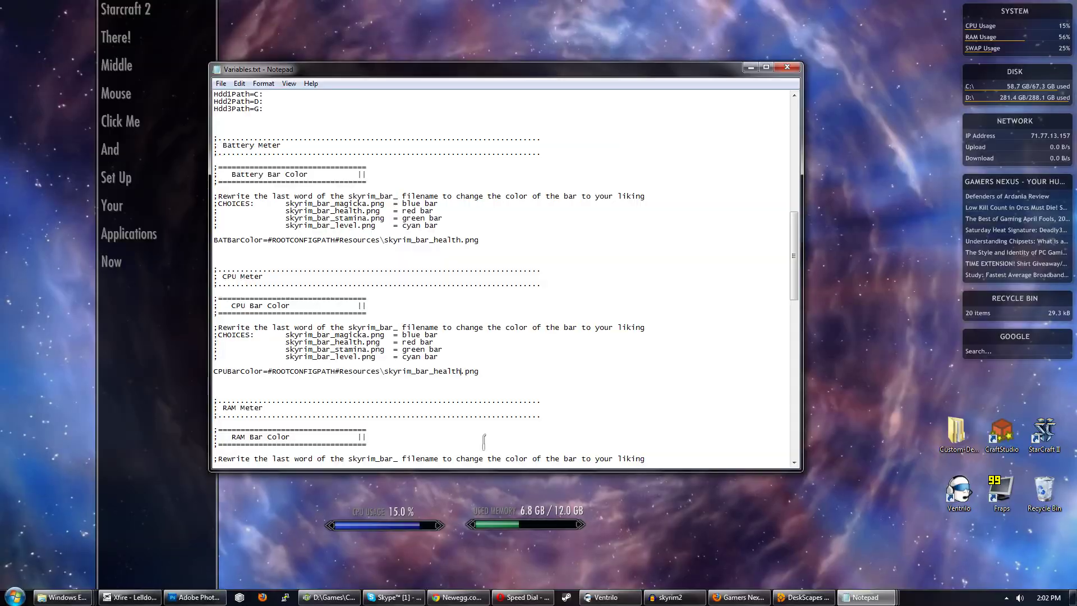
pyautogui.rightClick(439, 581)
pyautogui.click(497, 393)
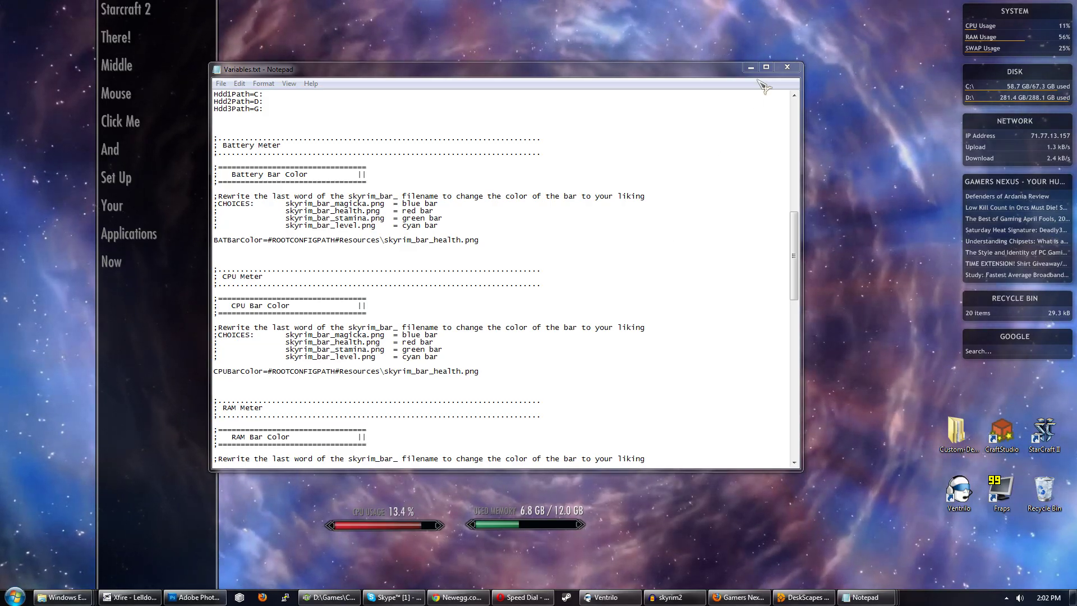
pyautogui.click(751, 66)
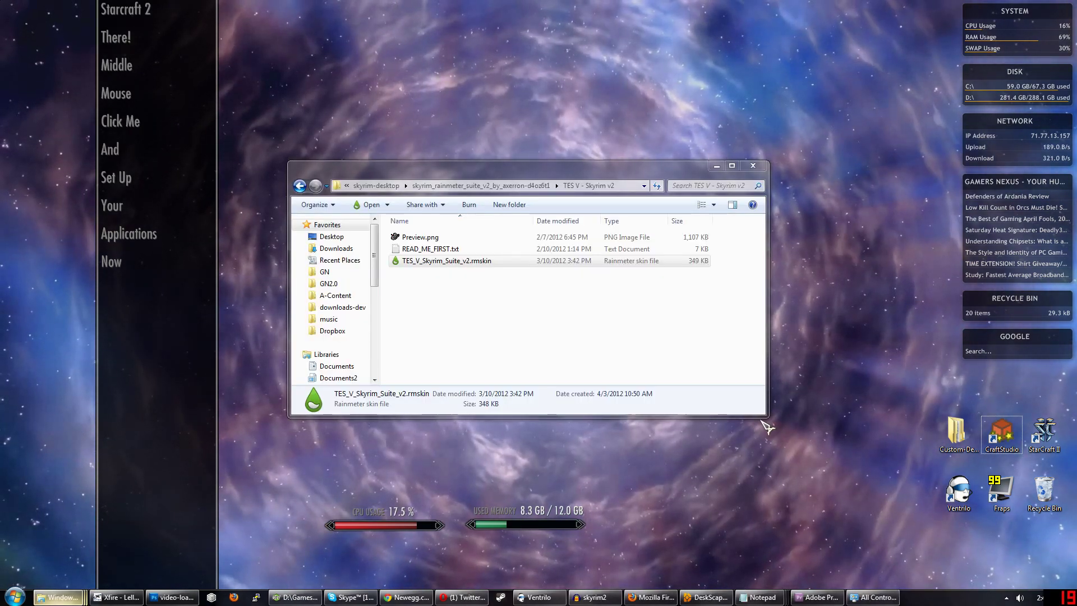
# - In Mouse Properties' Pointers list, set the Normal Select pointer to Skyrim-normal.cur
pyautogui.moveTo(752, 418); pyautogui.dragTo(750, 363)
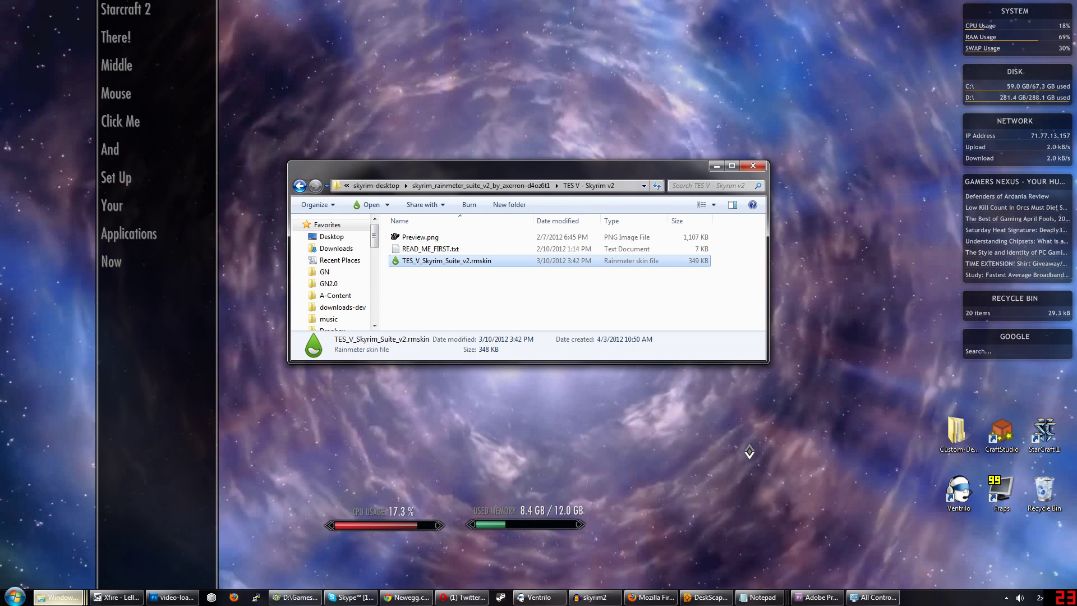
pyautogui.moveTo(749, 452); pyautogui.dragTo(742, 439)
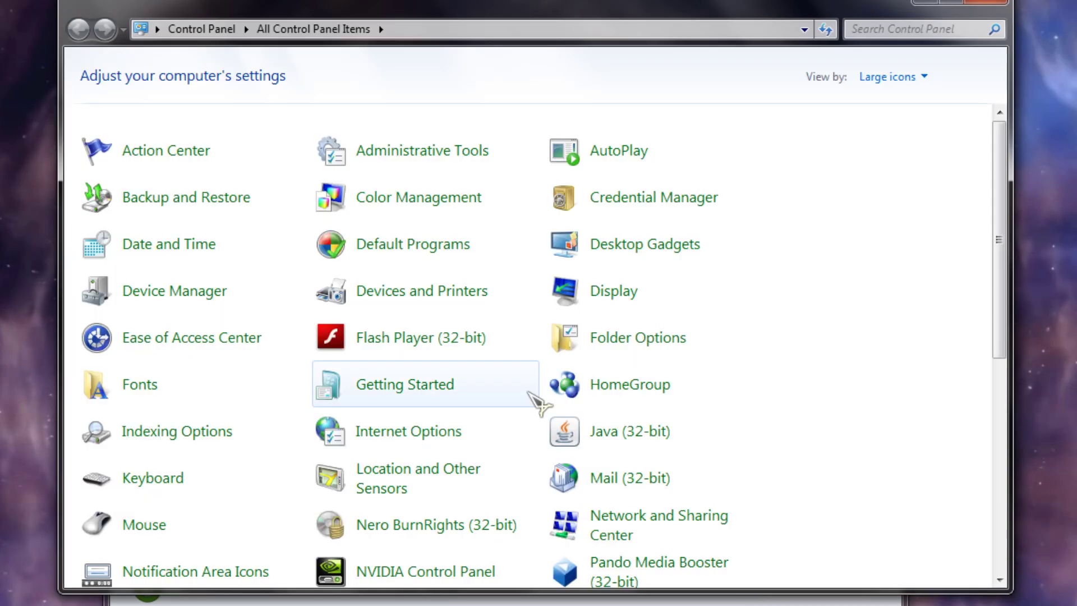
pyautogui.click(163, 533)
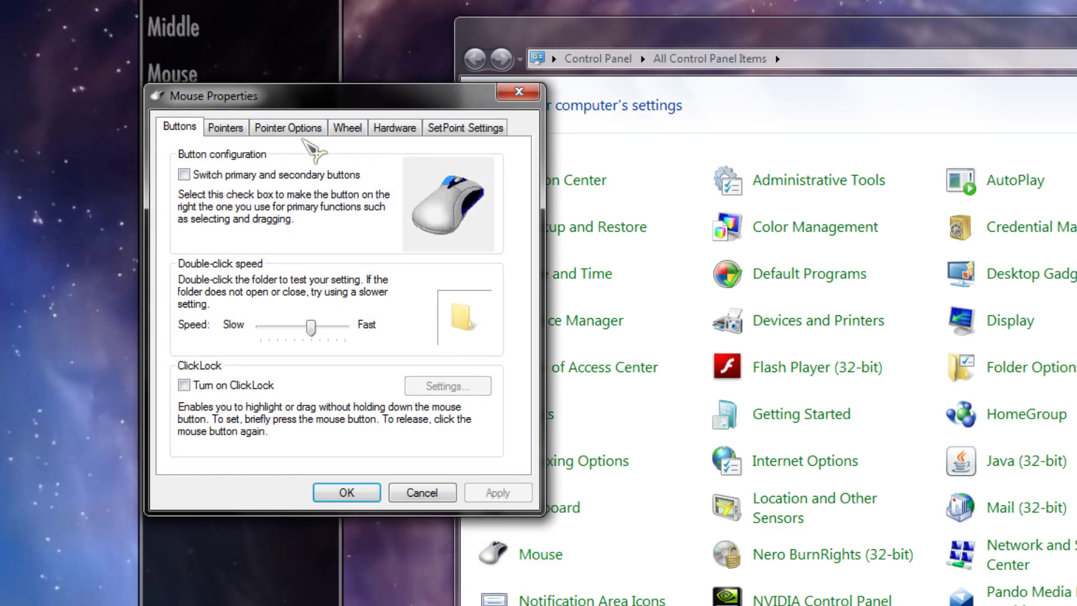
pyautogui.click(295, 130)
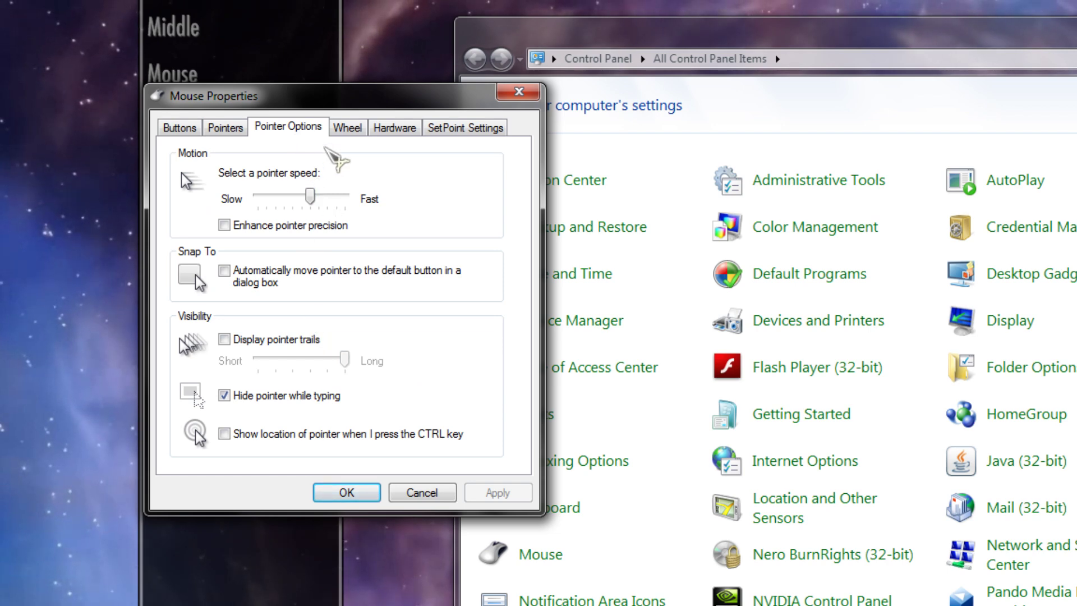
pyautogui.click(230, 128)
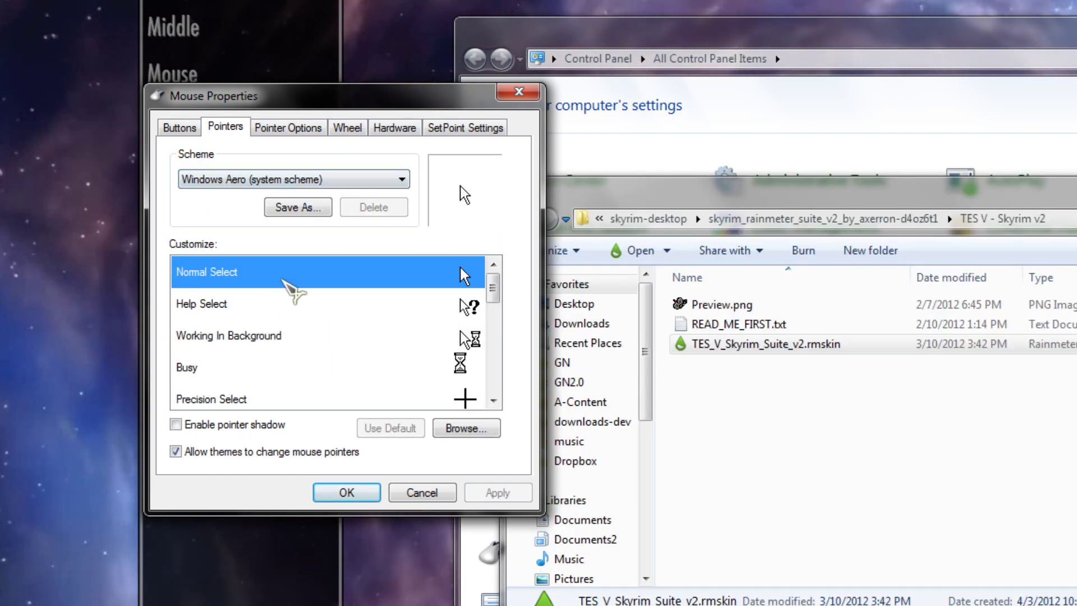
pyautogui.click(283, 279)
pyautogui.click(465, 429)
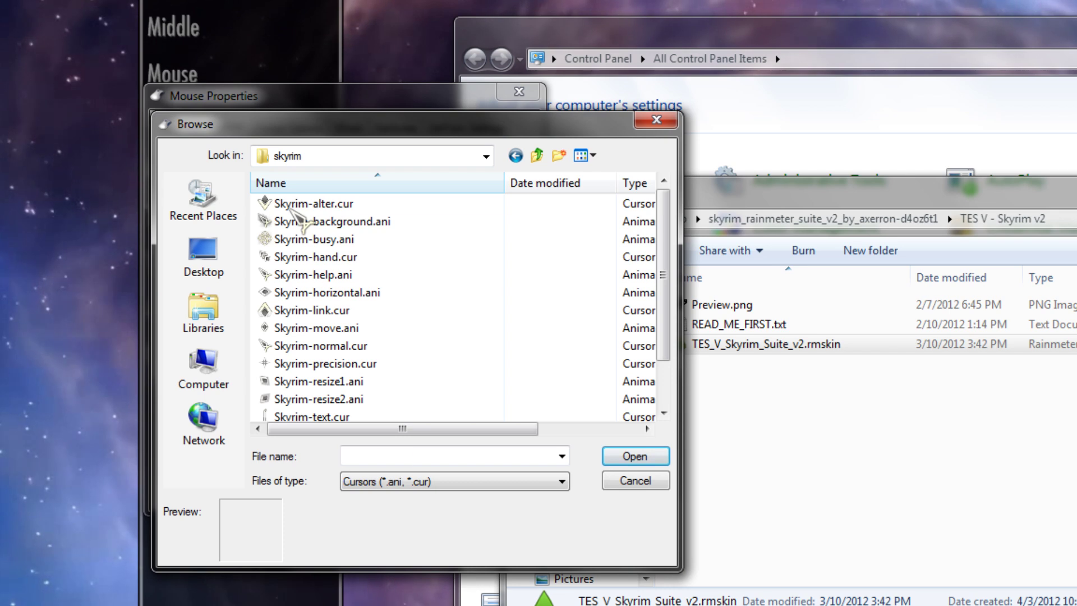
pyautogui.click(314, 204)
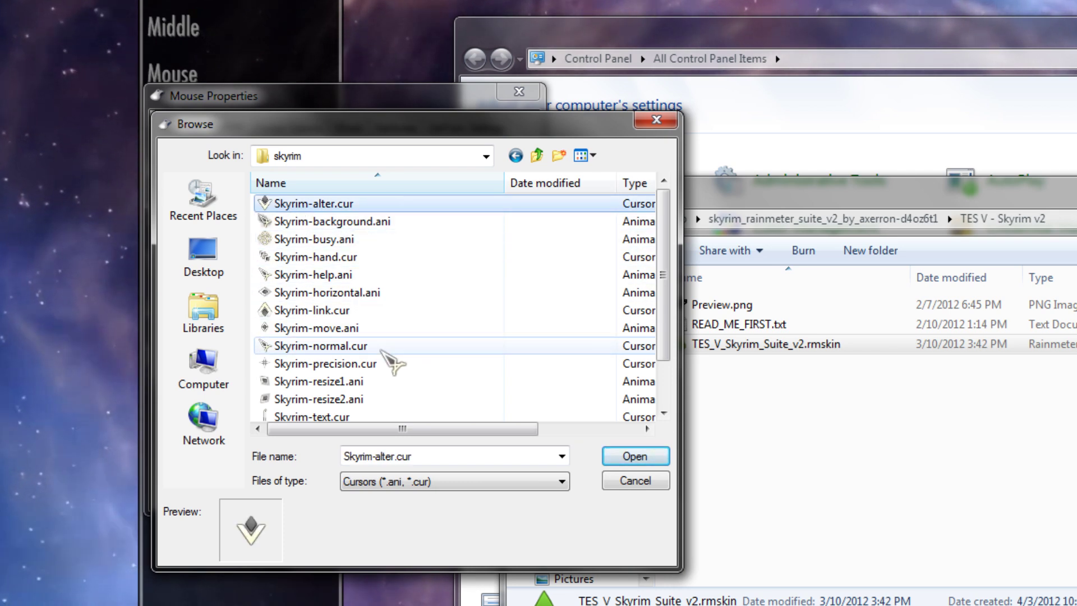
pyautogui.doubleClick(340, 347)
# - Set the Help Select pointer to Skyrim-help.ani
pyautogui.click(342, 303)
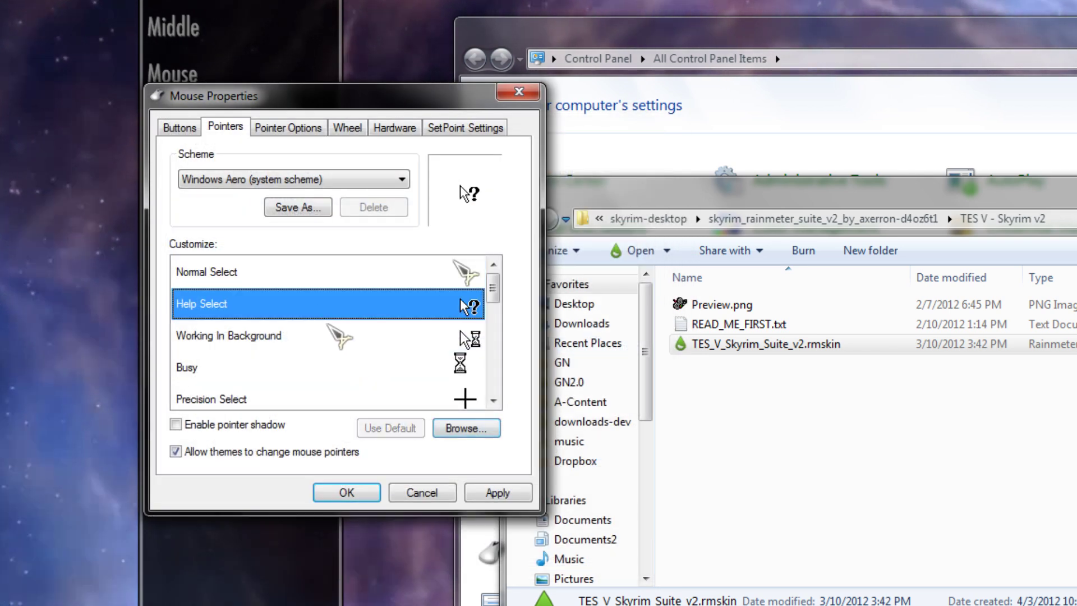
pyautogui.click(466, 429)
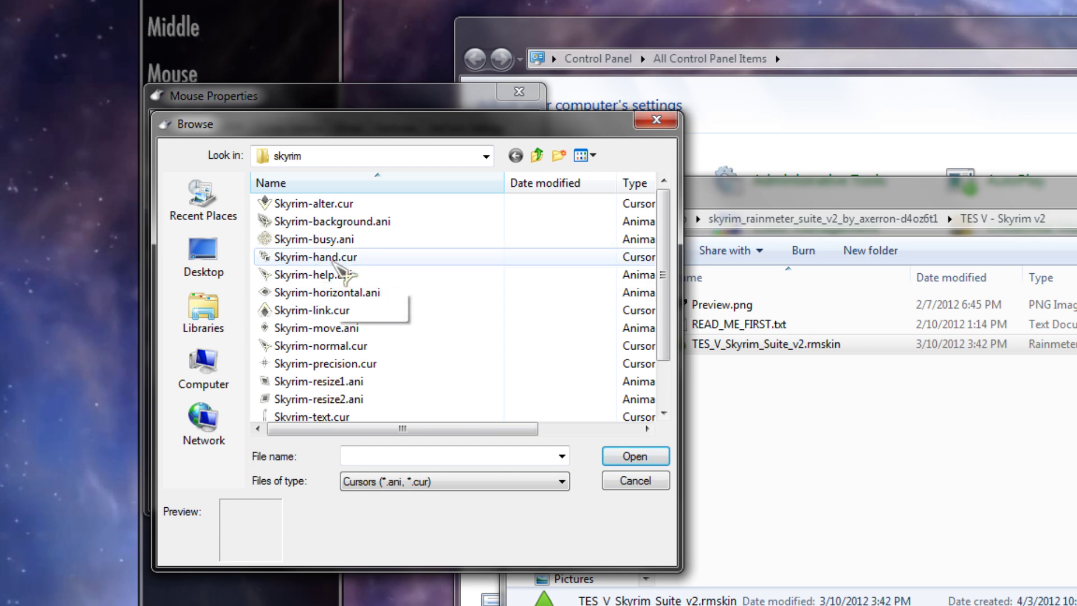
pyautogui.doubleClick(342, 275)
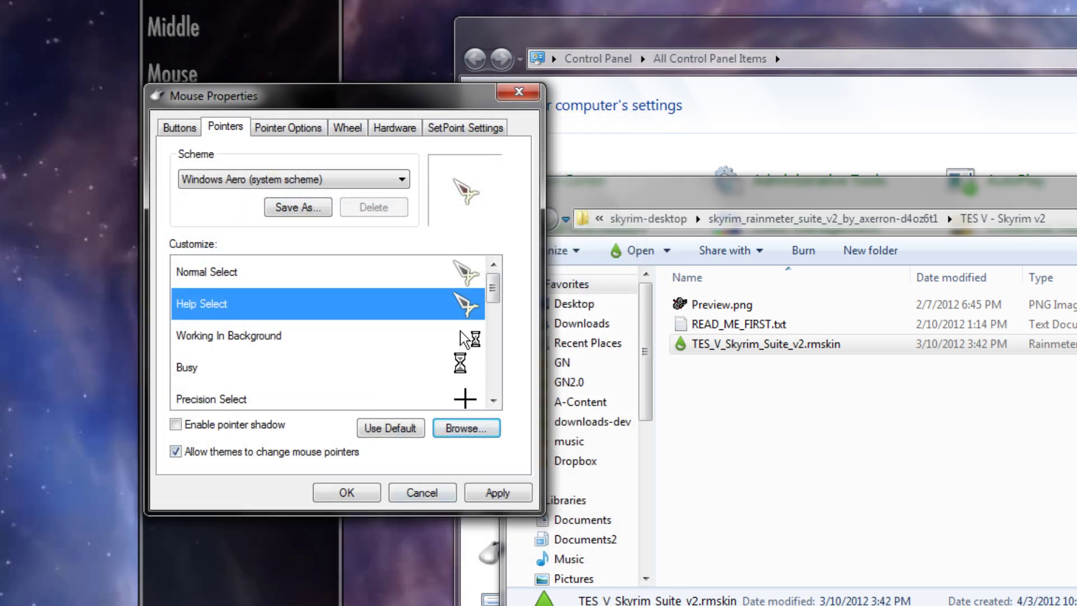
pyautogui.moveTo(399, 144); pyautogui.dragTo(749, 381)
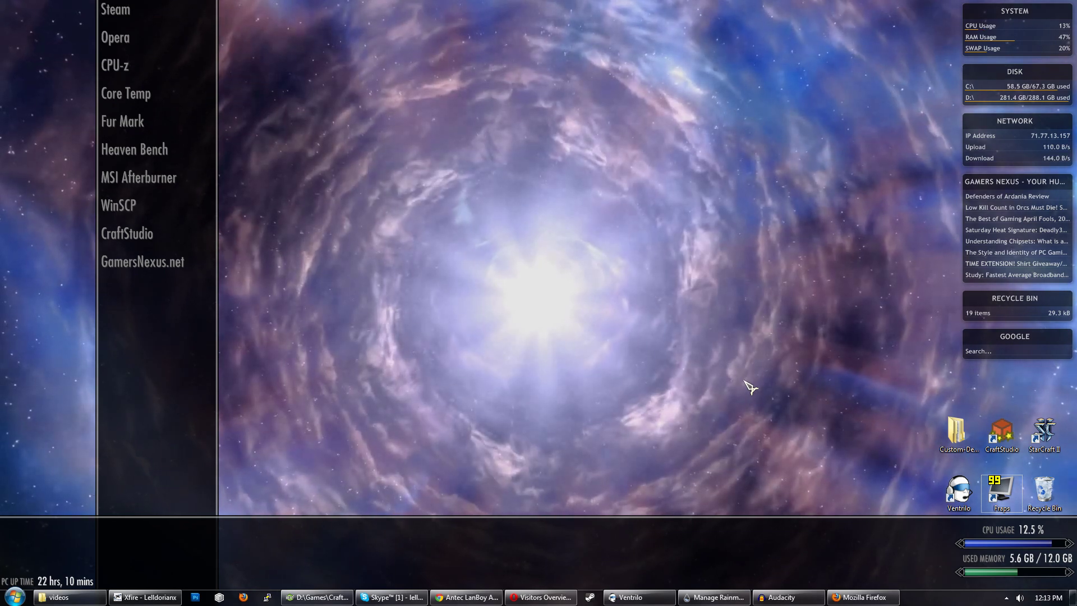